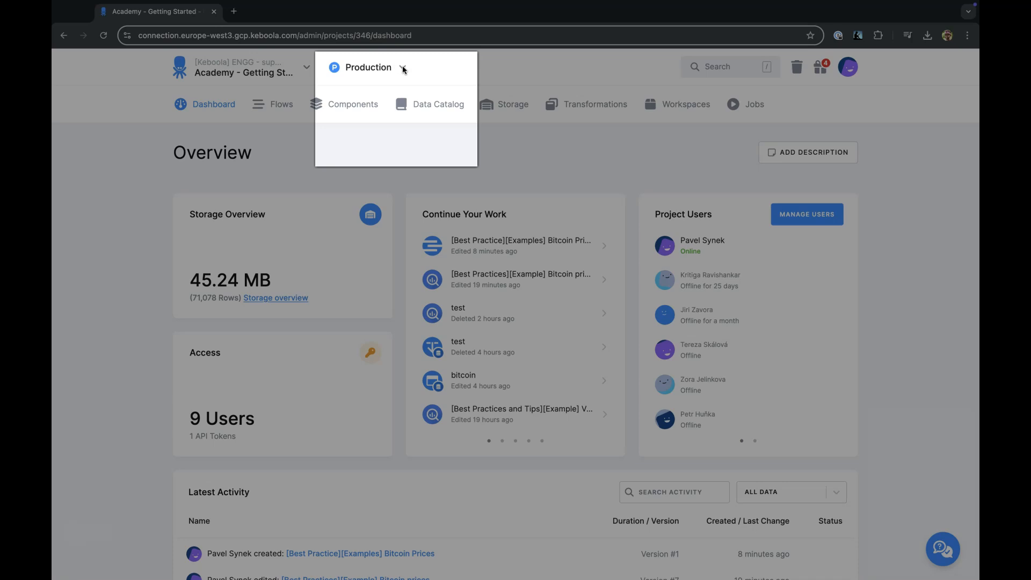
Create a development branch named "Limit to 10" with the note "change in transformation".
left_click(404, 69)
left_click(384, 146)
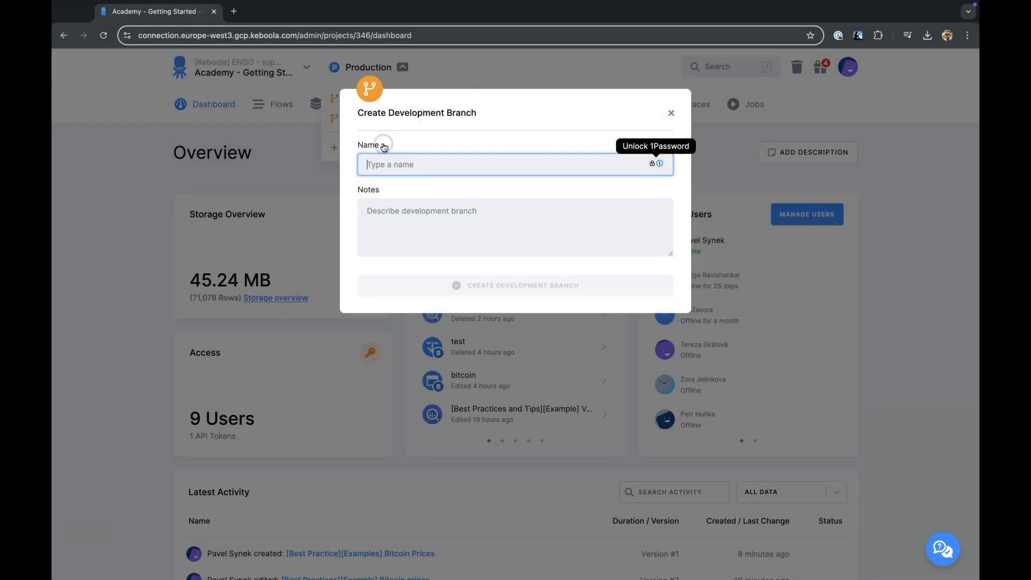
type("Limit to 10")
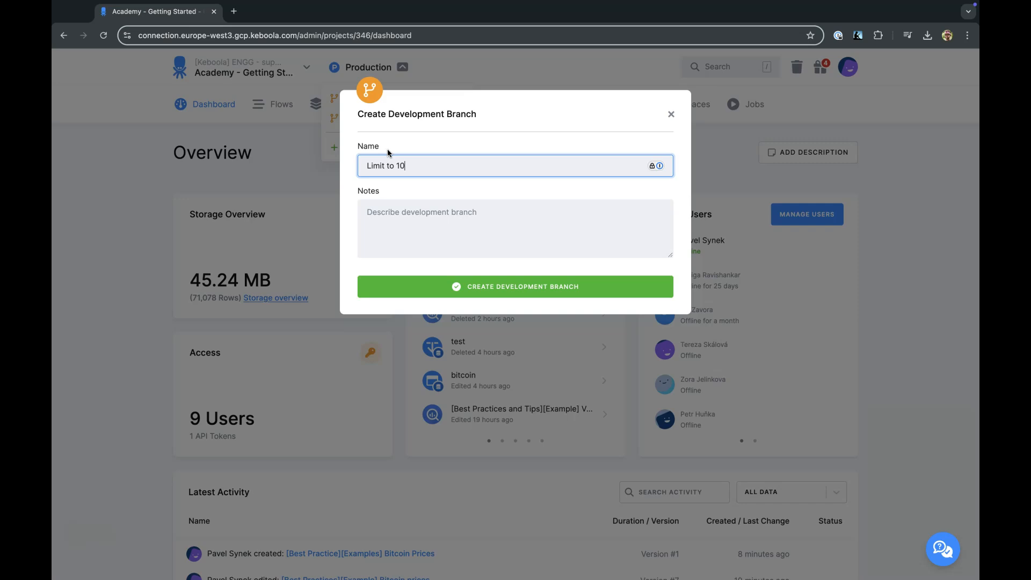
key("Tab")
type("change in transformation")
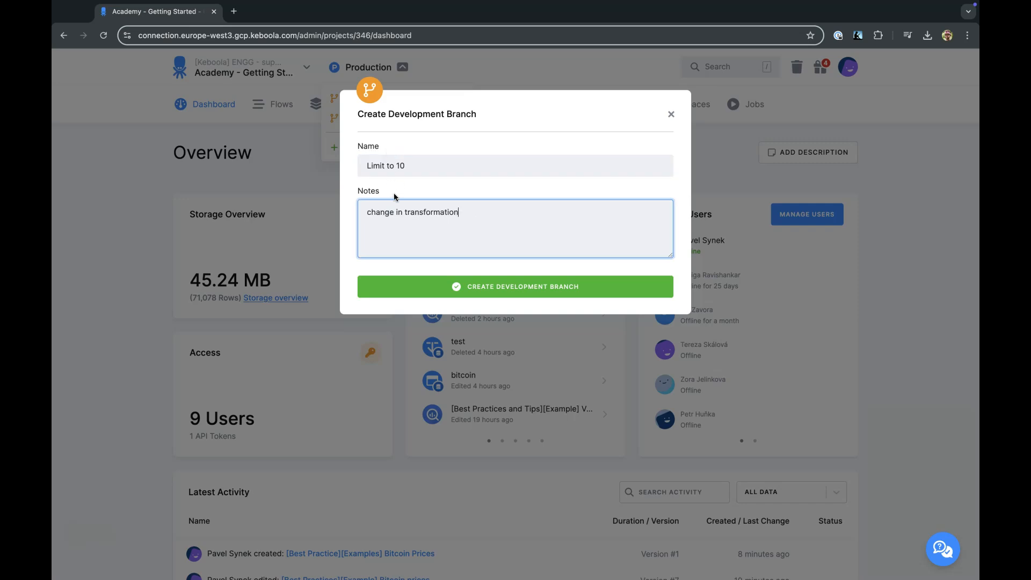
left_click(440, 287)
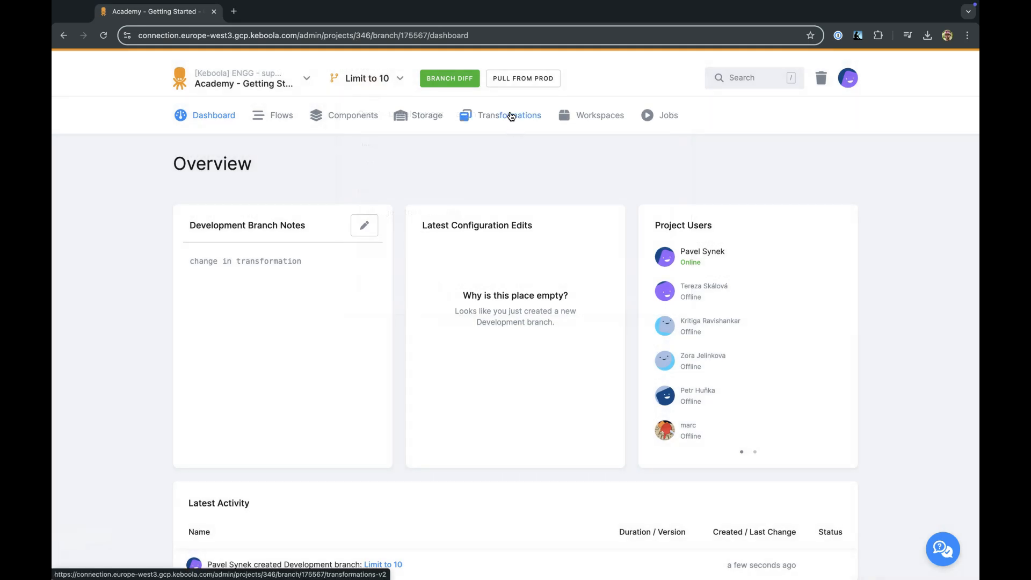
Look over the new branch's dashboard and the list of branches available for switching.
scroll(510, 116, "down", 2)
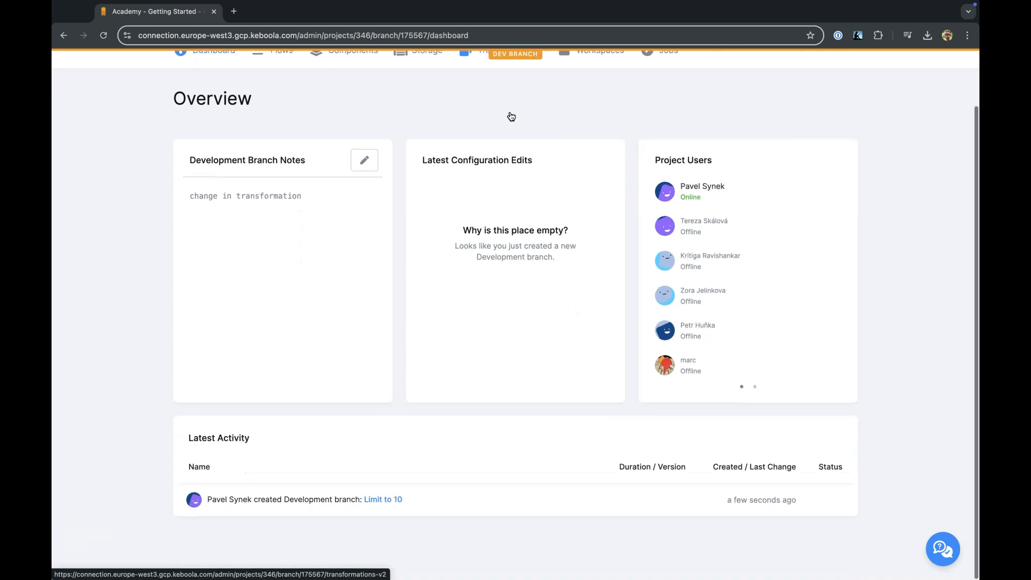
scroll(511, 116, "up", 2)
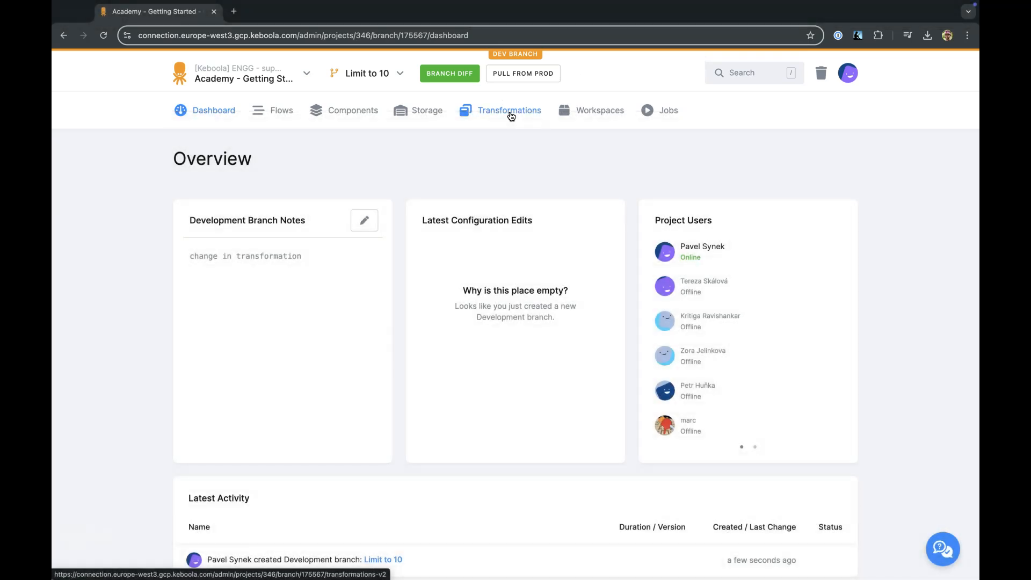
left_click(380, 73)
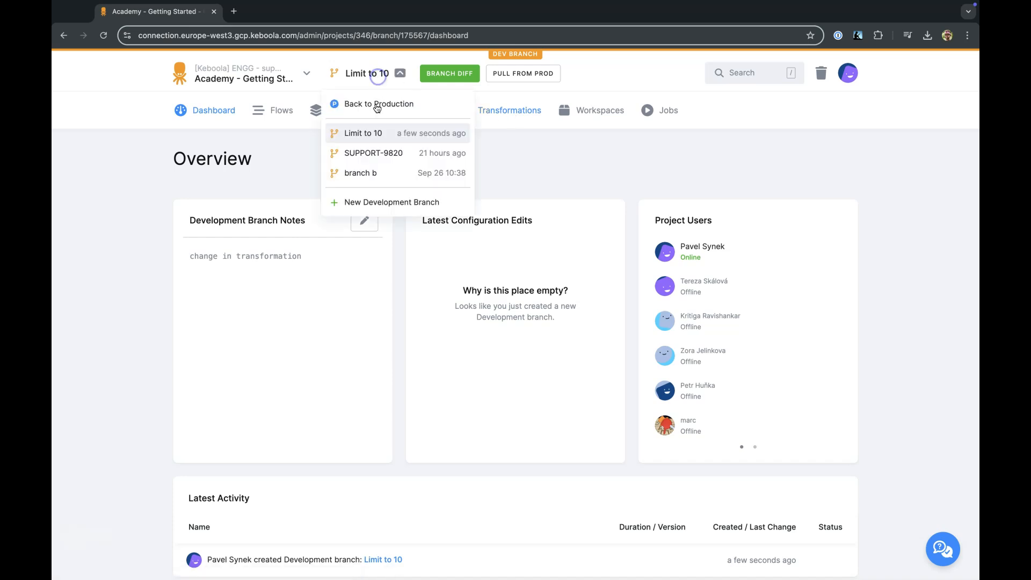
left_click(307, 73)
left_click(307, 74)
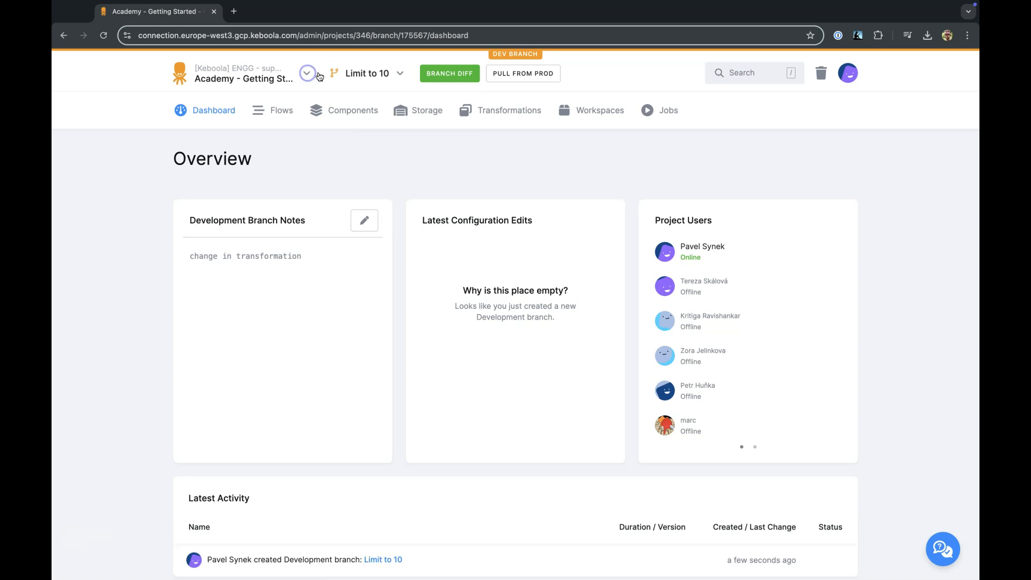
left_click(377, 72)
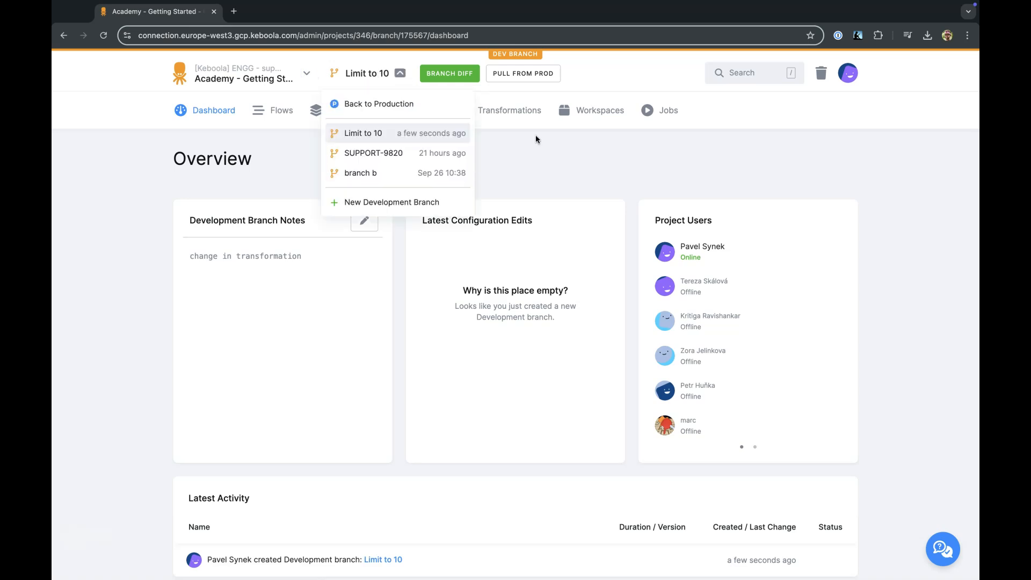
left_click(536, 138)
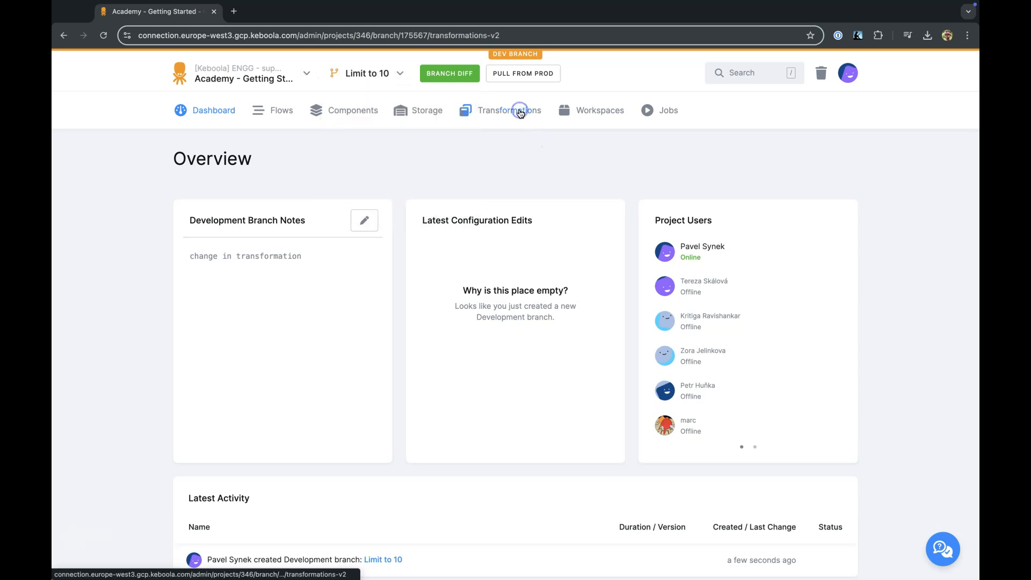
Open the Top prices code in the "[Best Practices][Example] Bitcoin prices" transformation.
left_click(520, 113)
left_click(338, 345)
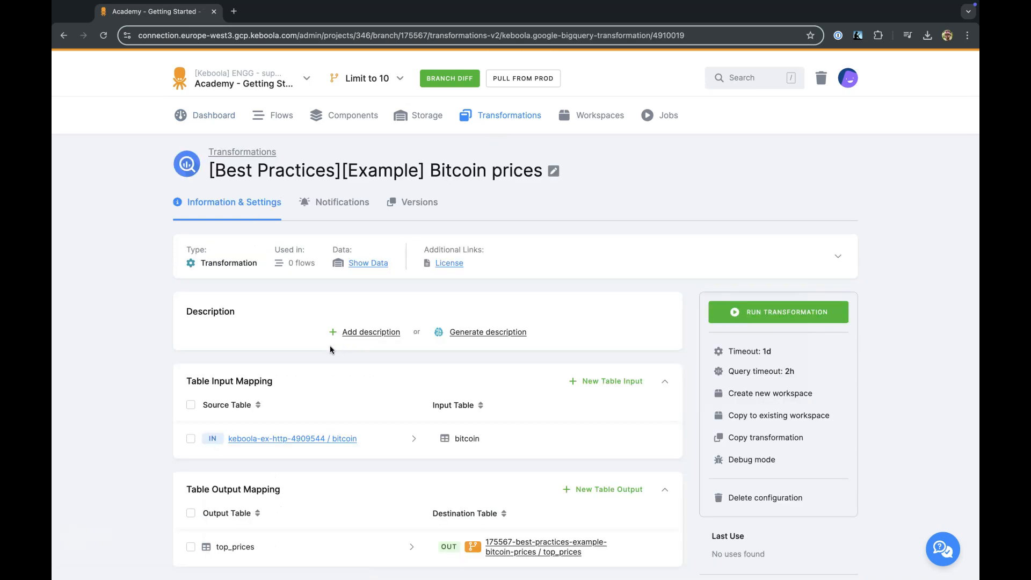
scroll(330, 350, "down", 5)
scroll(331, 350, "down", 3)
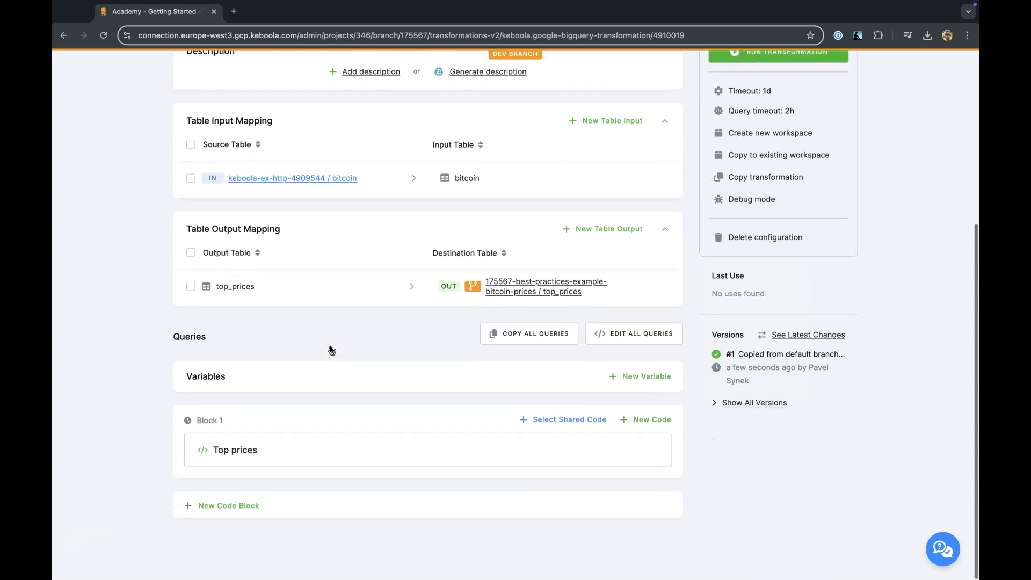
left_click(246, 459)
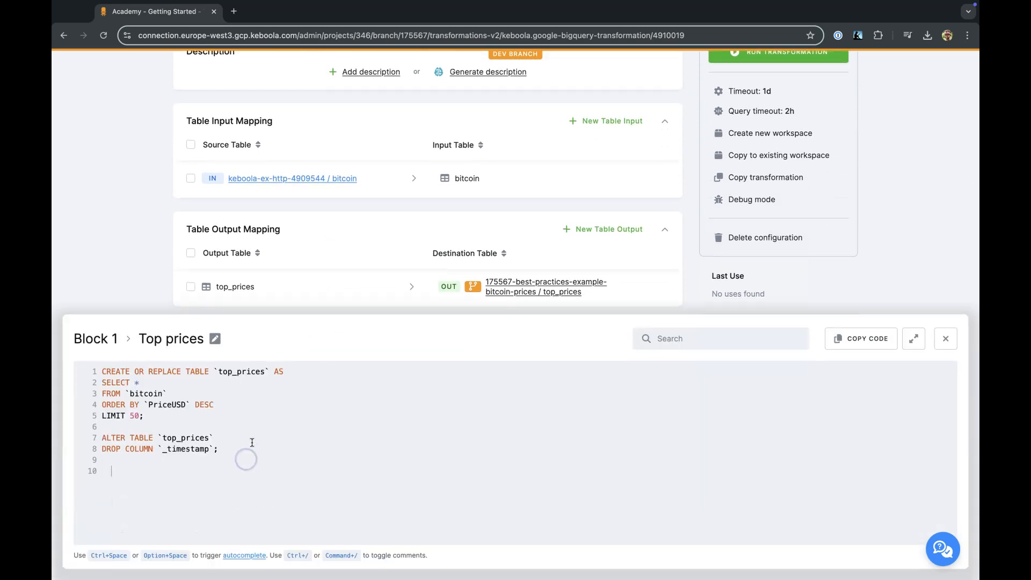
Set the LIMIT value in the Top prices query to 10, save the change and close the code editor.
left_click(135, 418)
key("BackSpace")
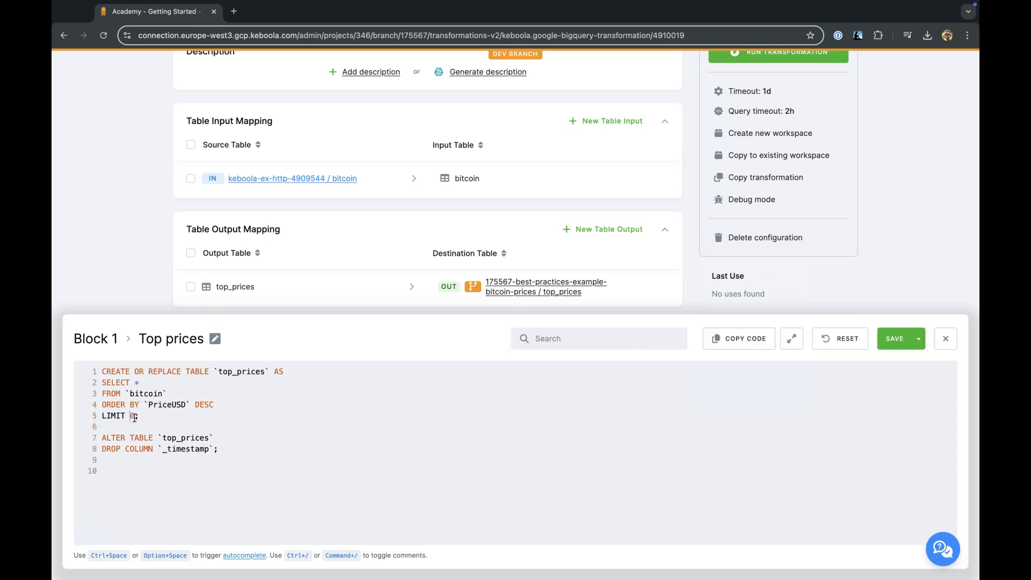
type("1")
left_click(908, 343)
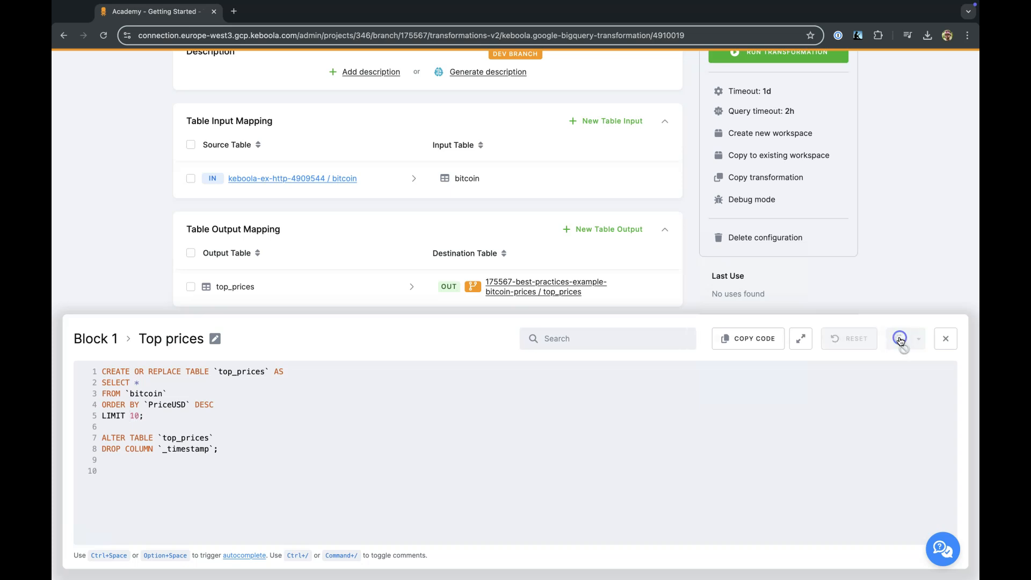
left_click(946, 339)
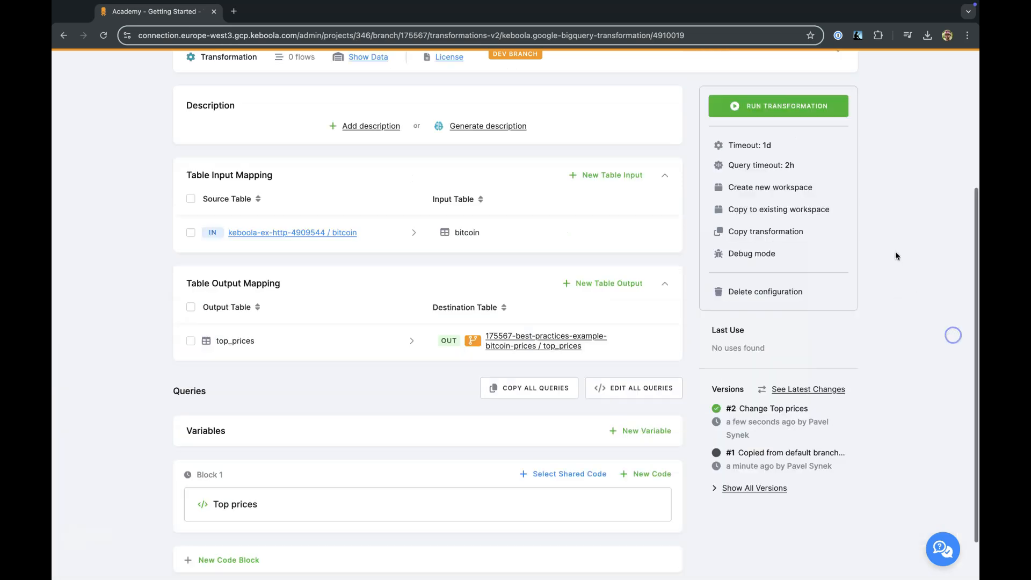
Run the Bitcoin prices transformation and inspect the full input and output mapping of its job.
left_click(843, 311)
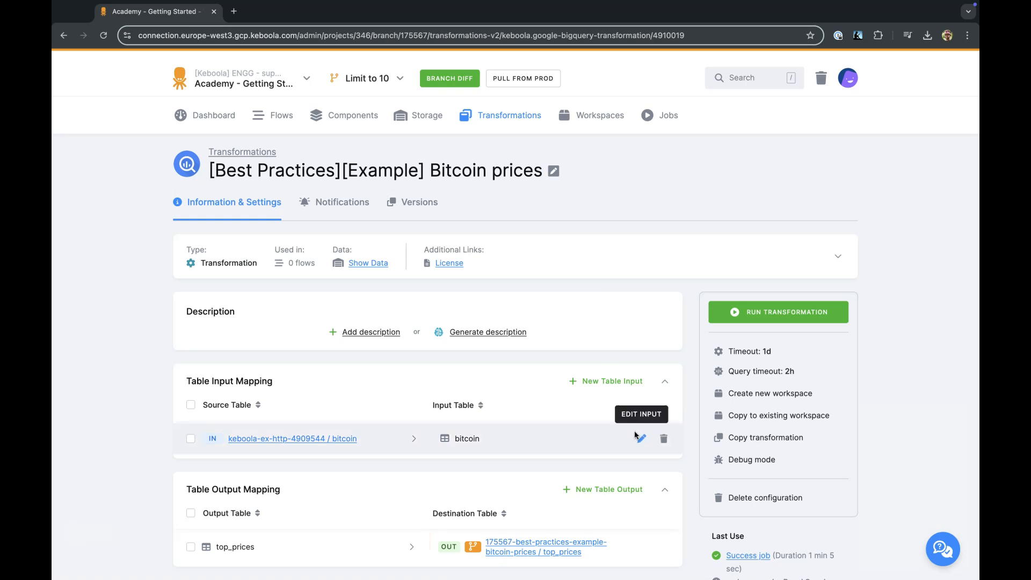
scroll(637, 435, "down", 2)
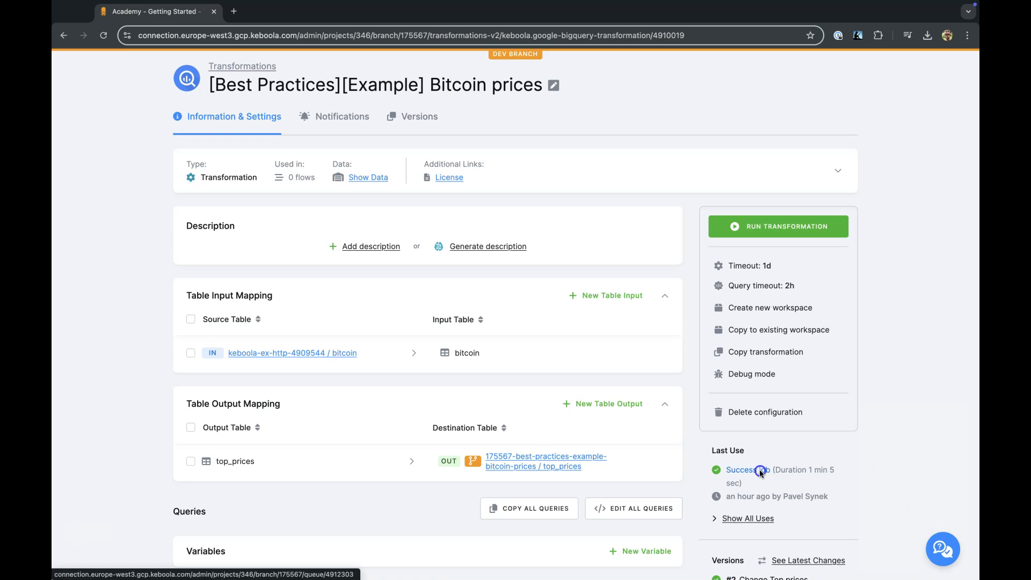
left_click(760, 470)
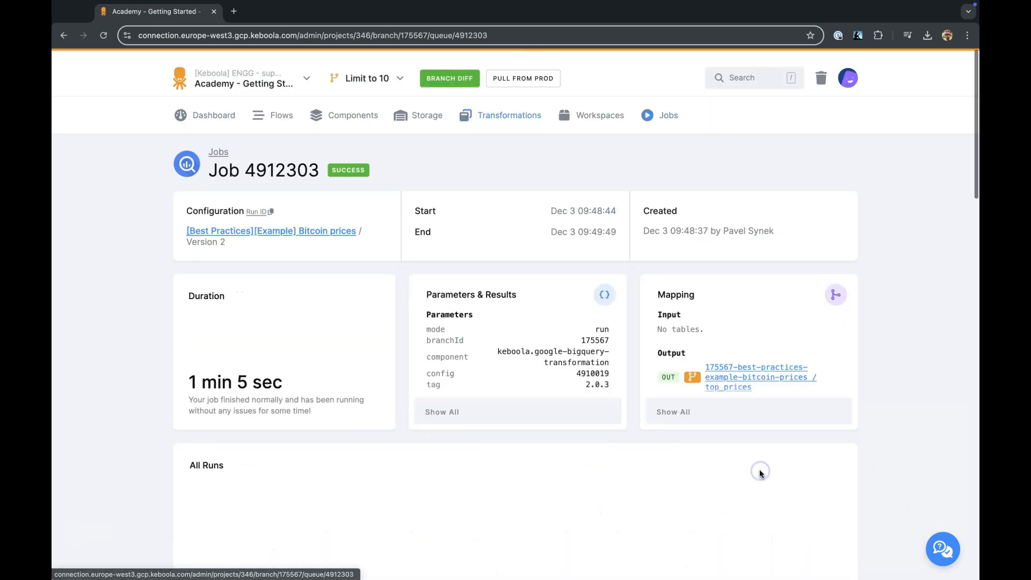
left_click(681, 418)
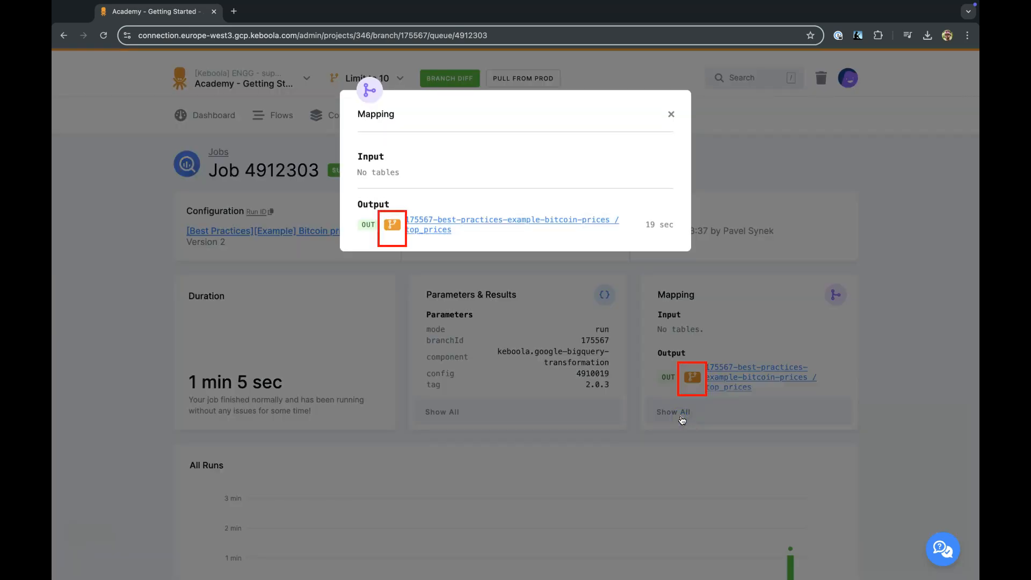
left_click(671, 116)
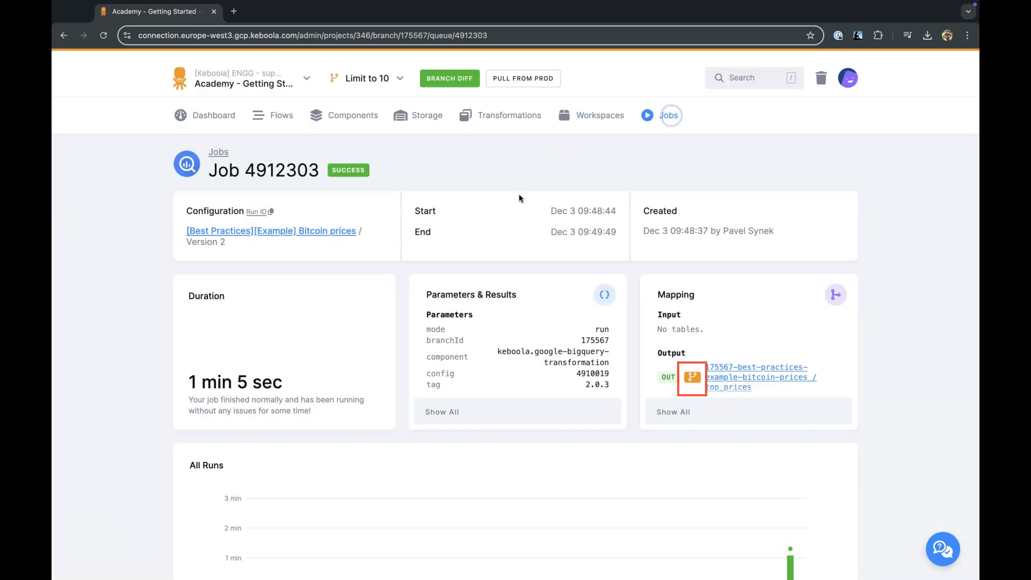
Switch back from the development branch to Production and open Storage.
left_click(366, 80)
left_click(364, 110)
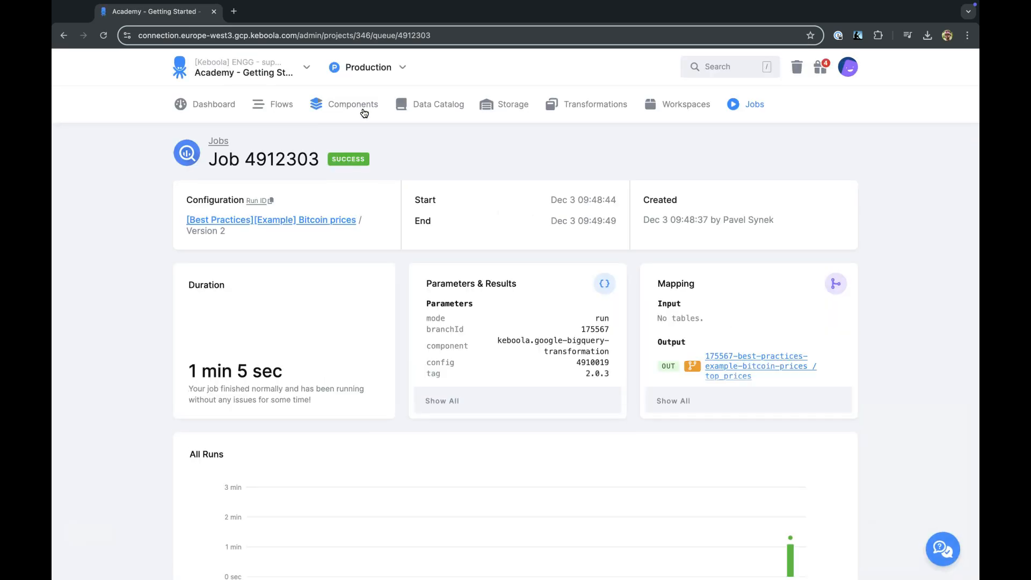
left_click(489, 107)
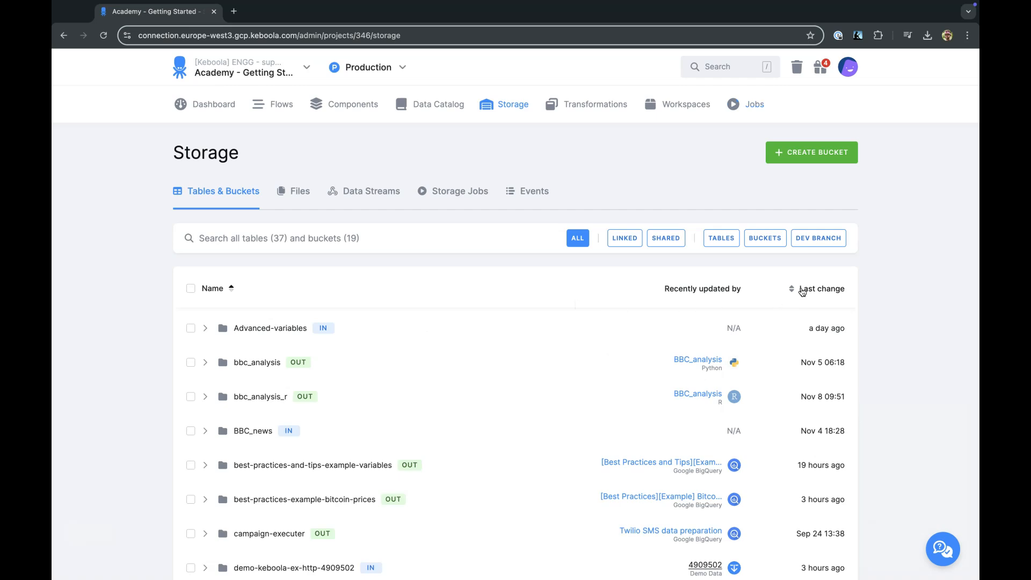
Filter the storage list to development-branch buckets and examine the 175567-best-practices-example-bitcoin-prices bucket and its table.
scroll(768, 310, "down", 1)
scroll(768, 310, "up", 1)
left_click(819, 238)
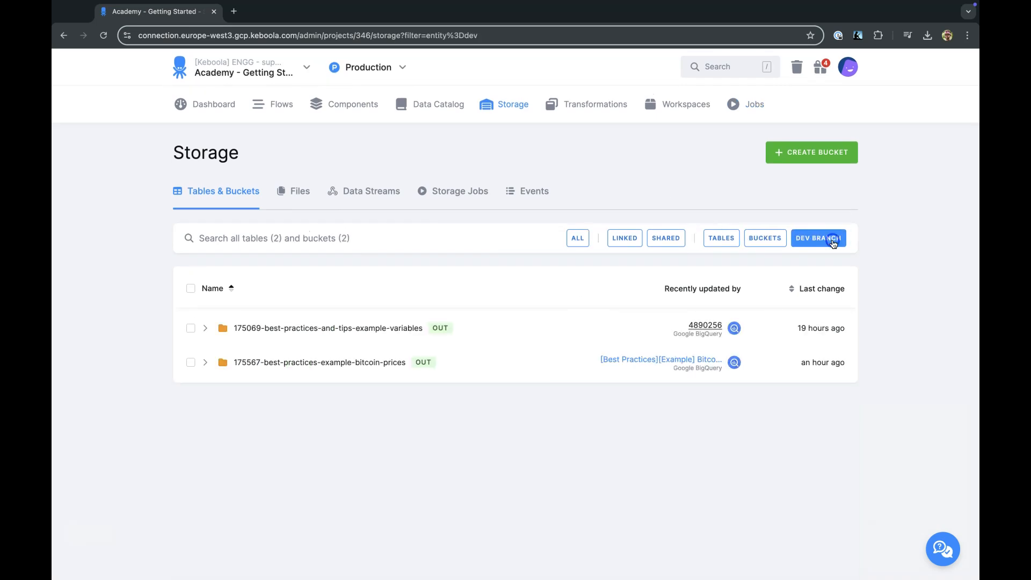
left_click(384, 362)
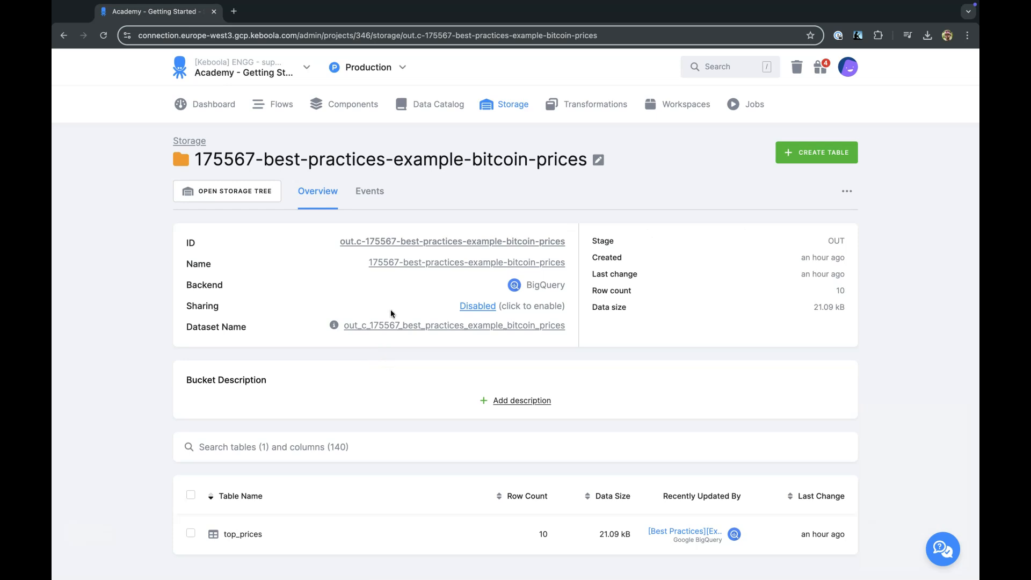
scroll(390, 311, "down", 1)
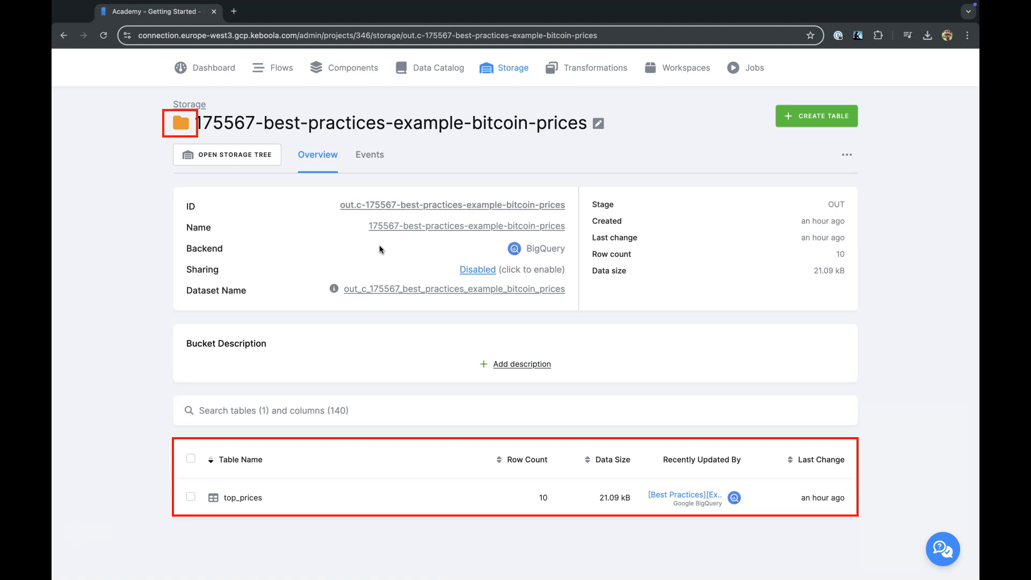
Search all of Storage for "top", open the production top_prices table and check its row count.
left_click(507, 74)
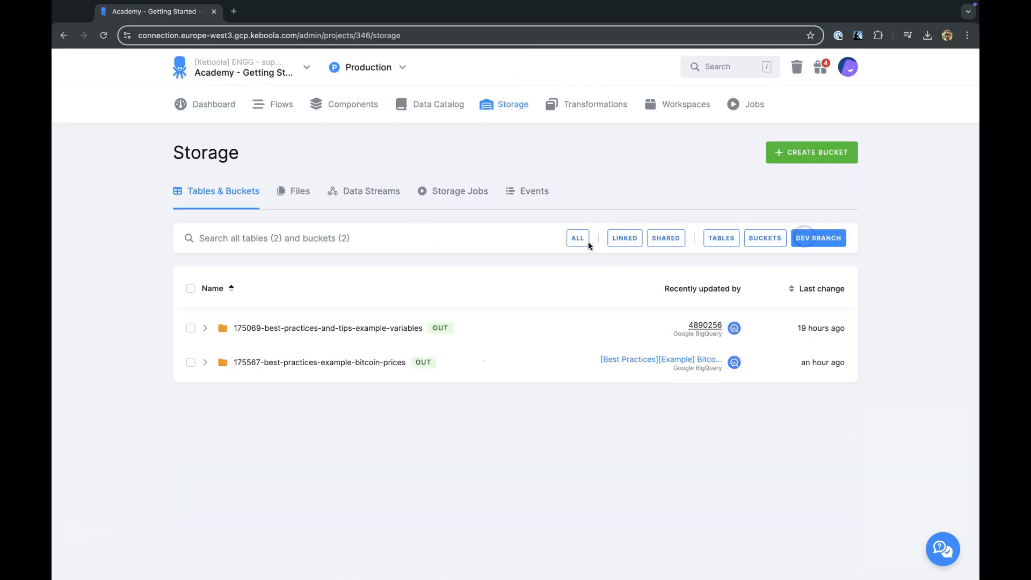
left_click(587, 245)
left_click(504, 237)
type("top")
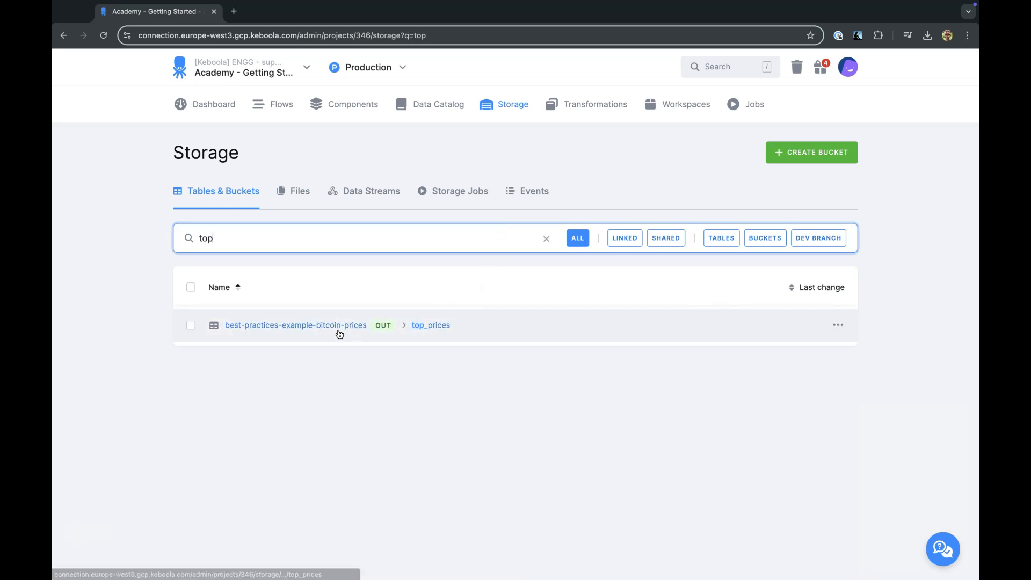
left_click(339, 331)
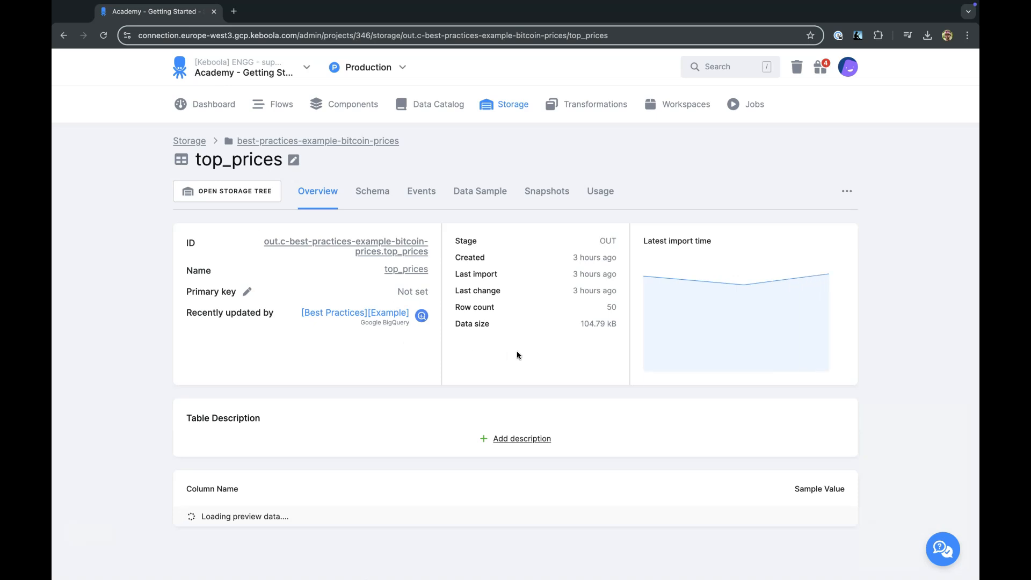
double_click(615, 307)
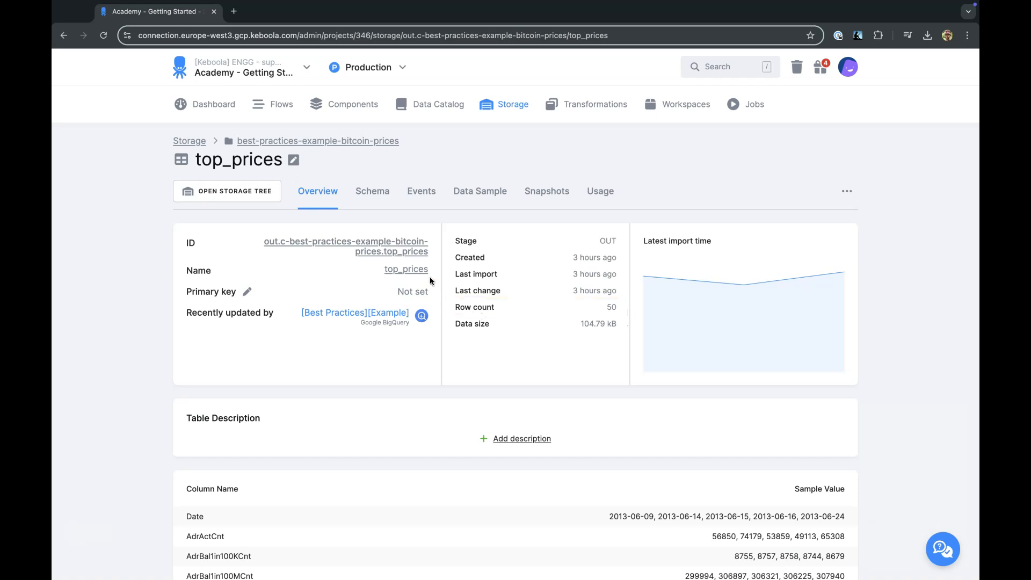
Switch to the Limit to 10 branch, find the HTTP component's Bitcoin prices configuration by searching "http", and run it.
left_click(359, 68)
left_click(367, 102)
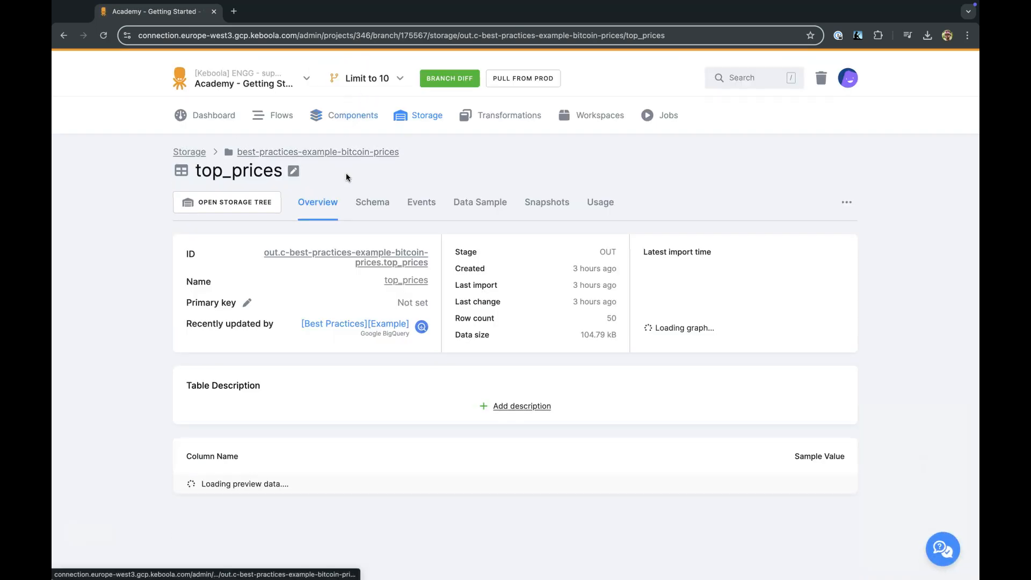
left_click(334, 119)
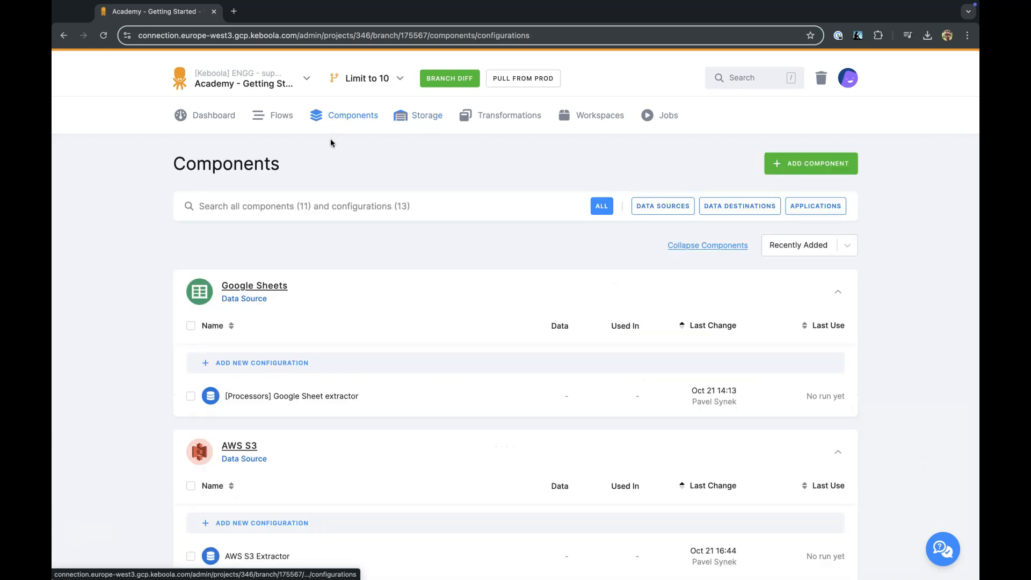
left_click(318, 203)
type("http")
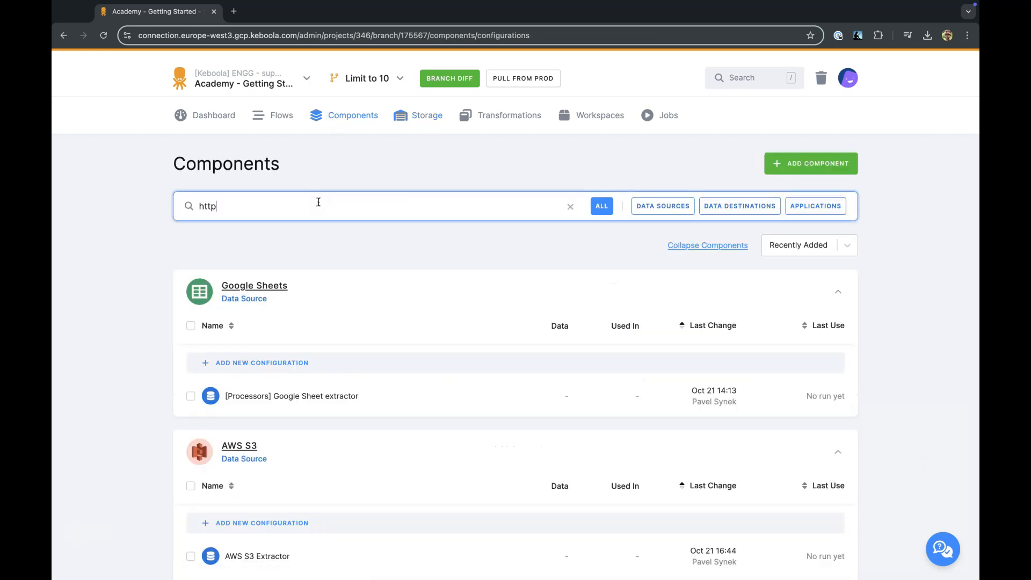
left_click(272, 395)
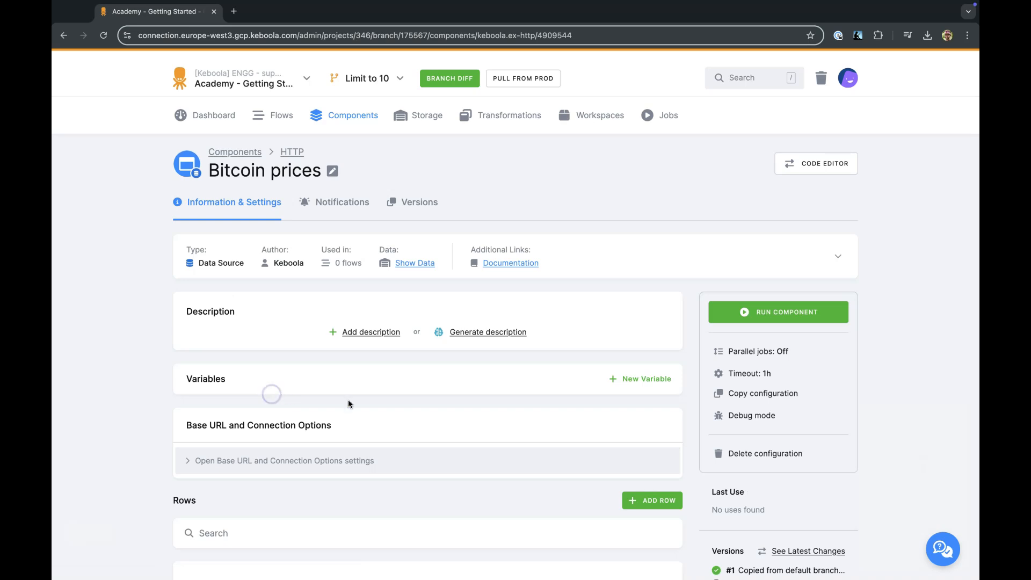
left_click(732, 321)
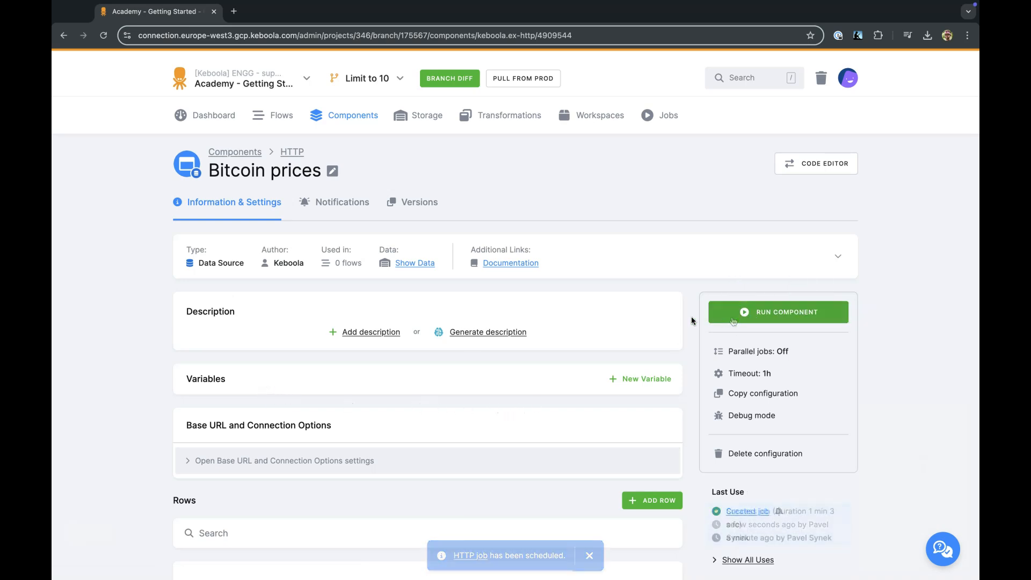
Add a row named test_table to the Bitcoin prices HTTP configuration.
scroll(458, 337, "down", 3)
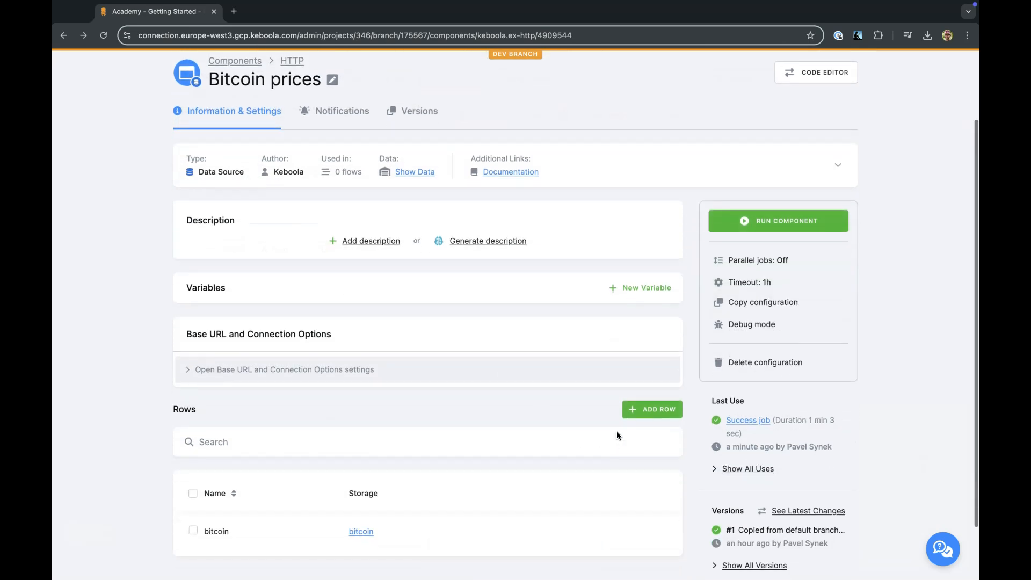
left_click(645, 411)
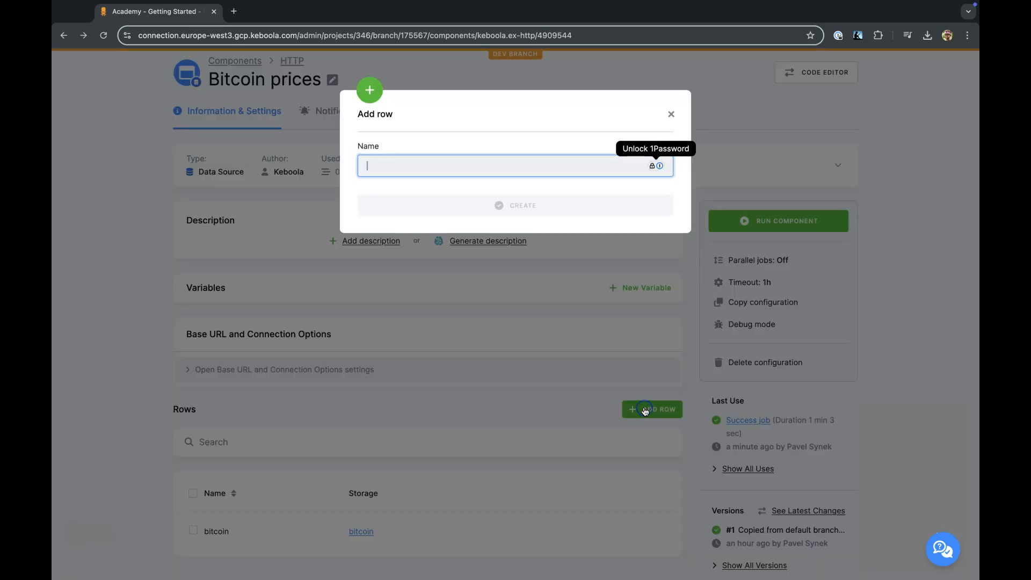
type("t")
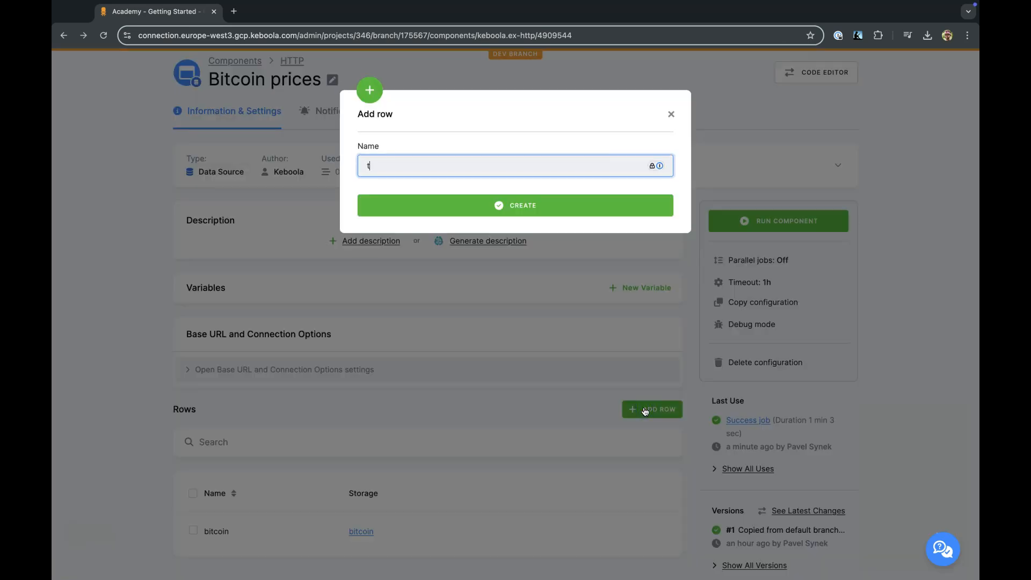
type("est_table")
left_click(529, 206)
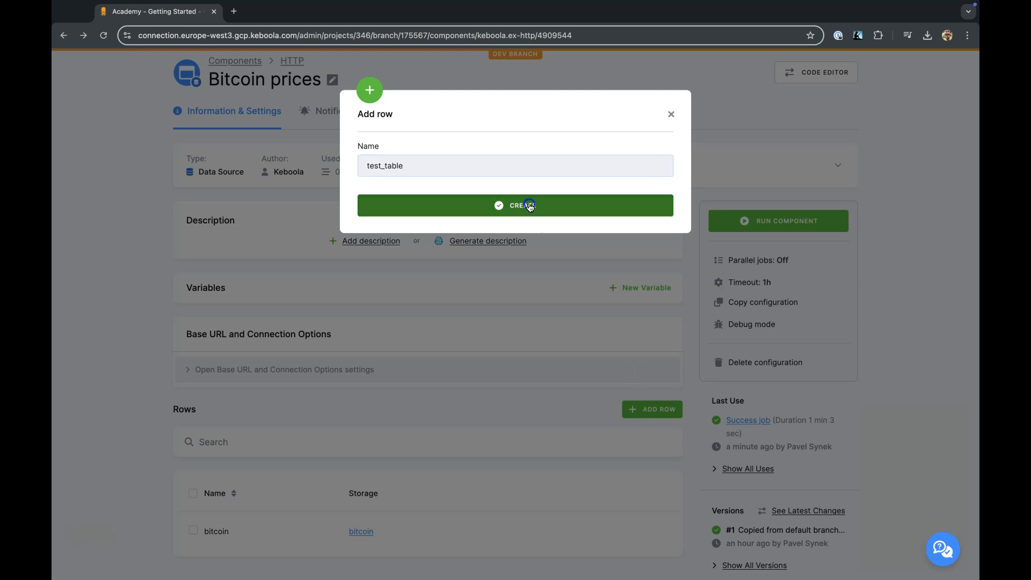
Set test_table's path to /api/explore/v2.1/catalog/datasets/bitcoin/exports/csv?lang=en&timezone=Europe%2FBerlin&use_labels=true&delimiter=%3B and its delimiter to ;, save, and run the component.
left_click(423, 410)
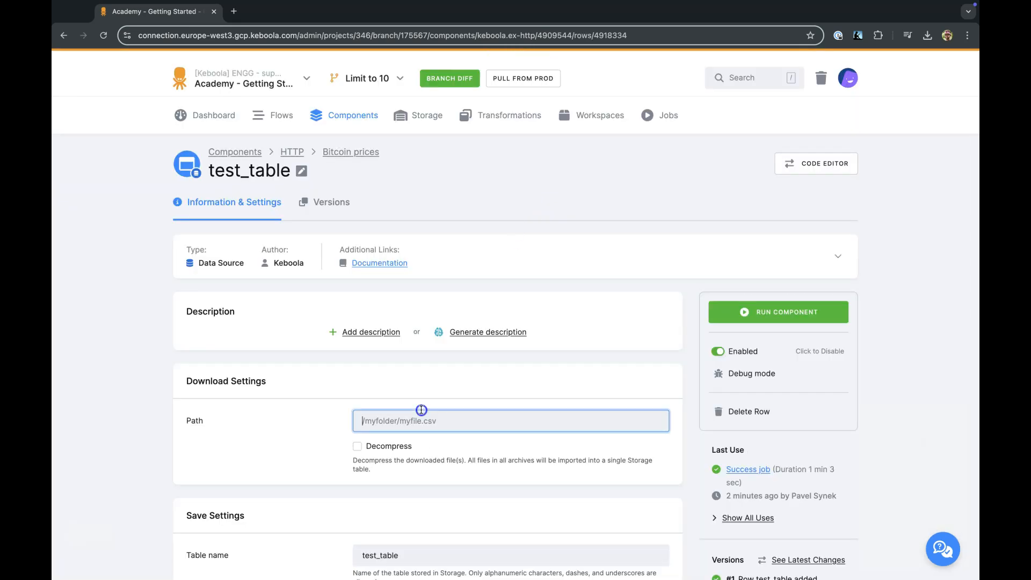
key("ctrl+v")
scroll(422, 424, "down", 3)
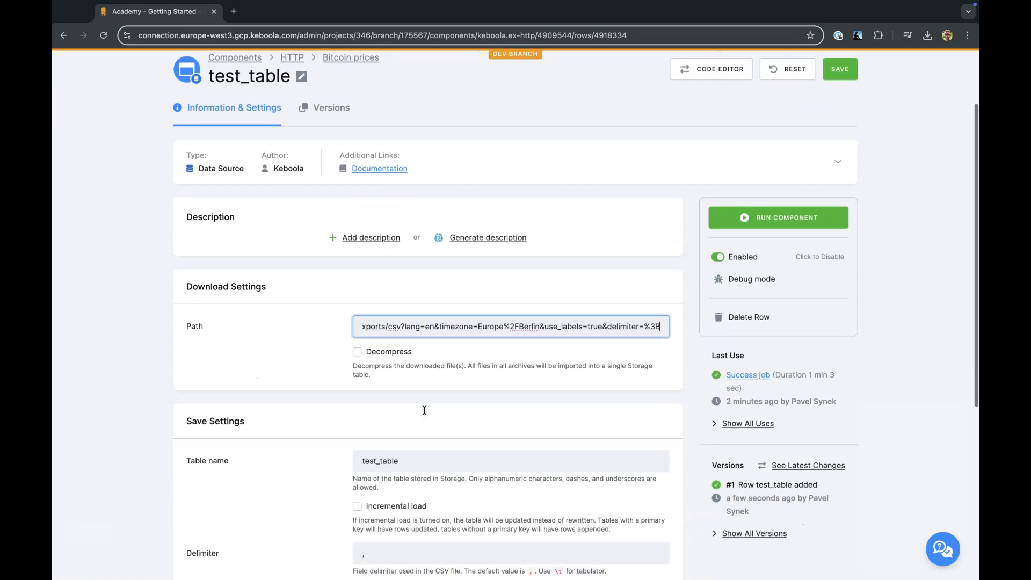
left_click(388, 540)
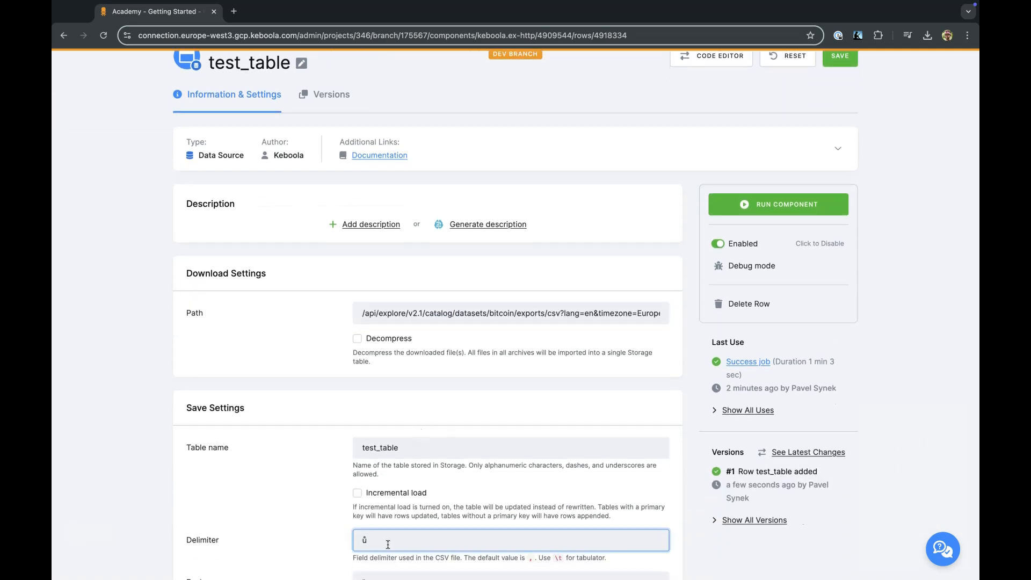
type(";")
left_click(840, 56)
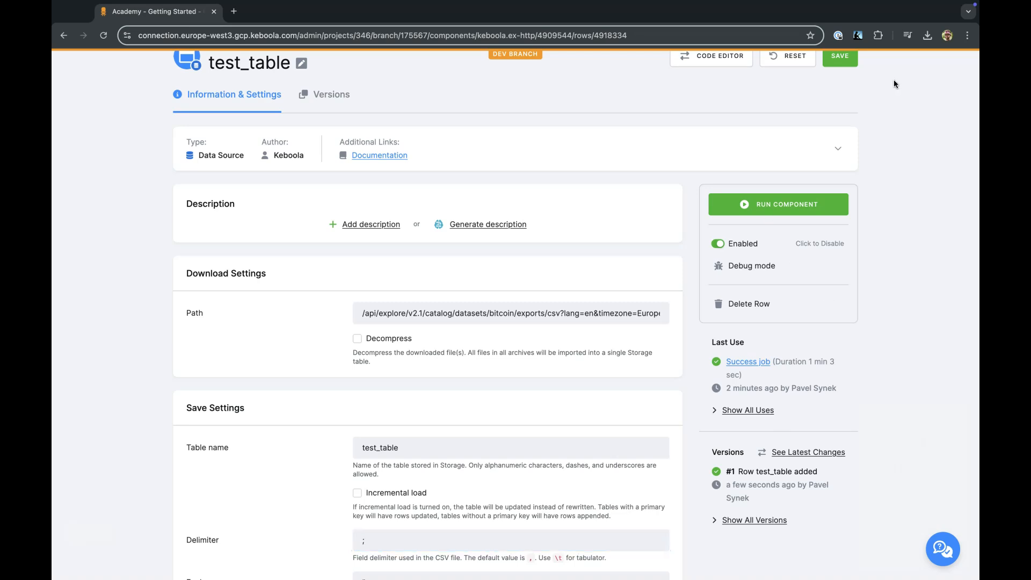
left_click(770, 208)
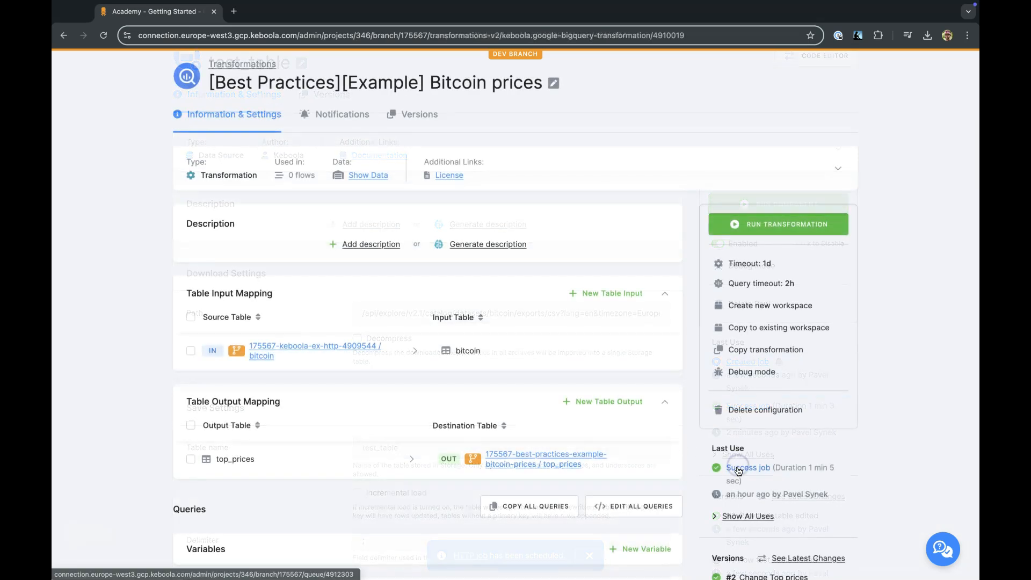
Examine the input and output table mapping of the branch's Bitcoin prices transformation job.
left_click(736, 465)
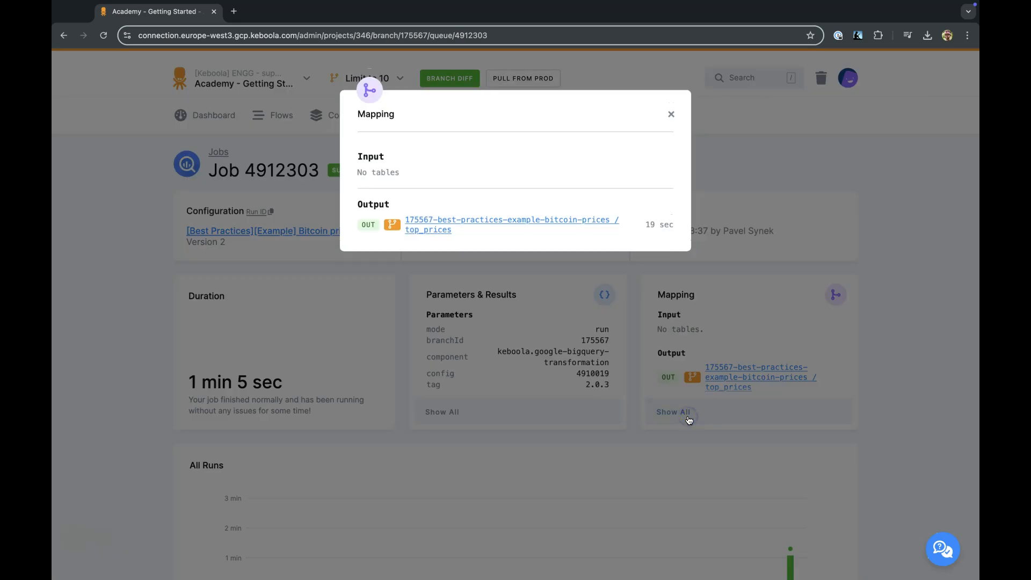
left_click(669, 117)
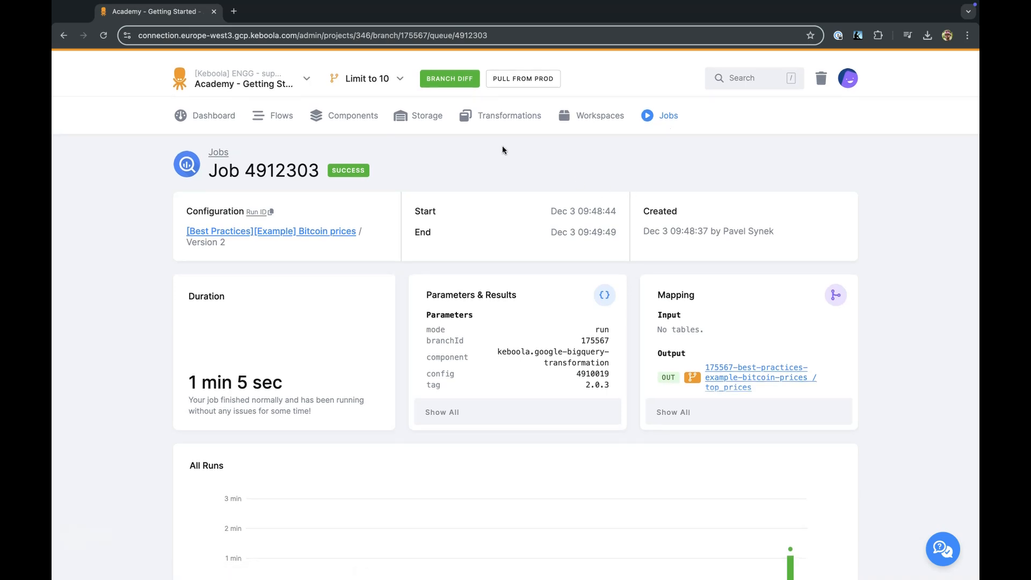
Open the branch's [Best Practices][Example] Bitcoin prices transformation, review its input and output table mappings, and run it.
left_click(497, 116)
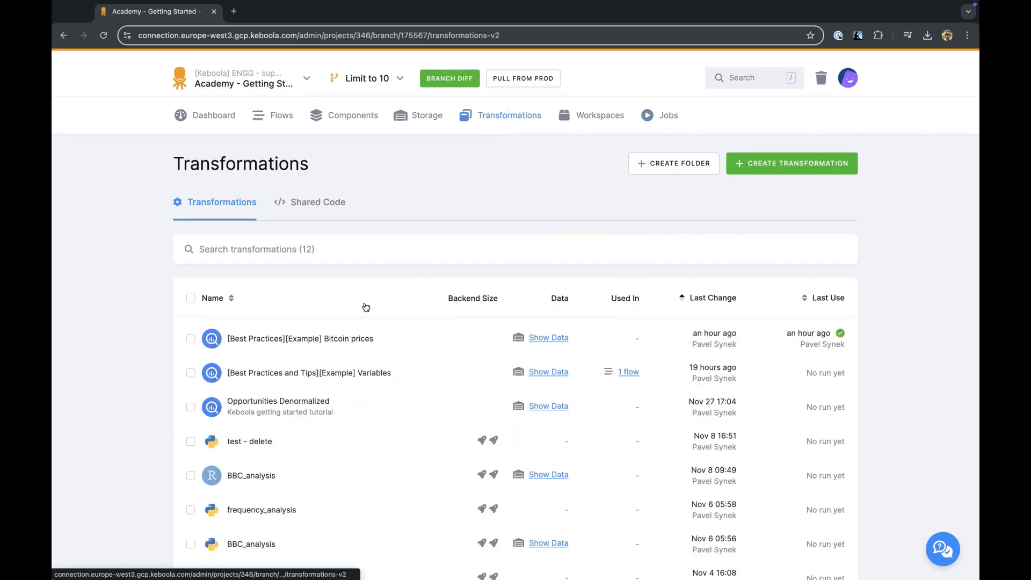
left_click(330, 337)
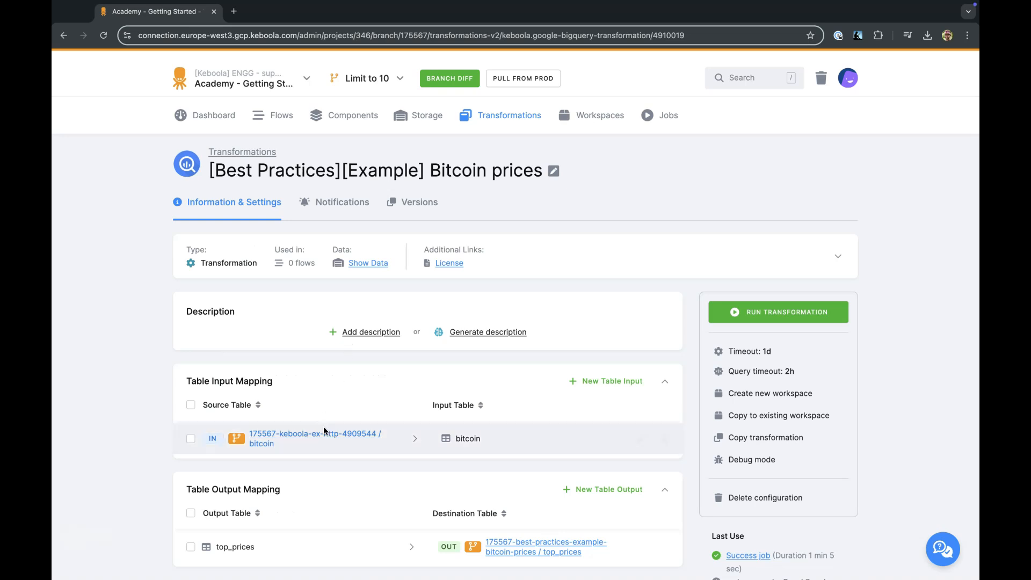
scroll(394, 507, "down", 2)
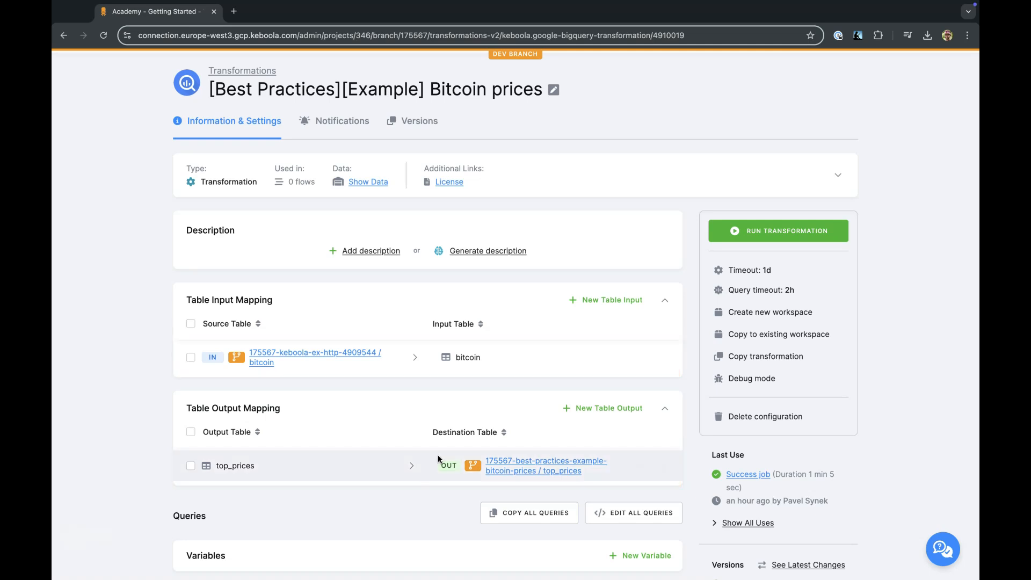
left_click(779, 231)
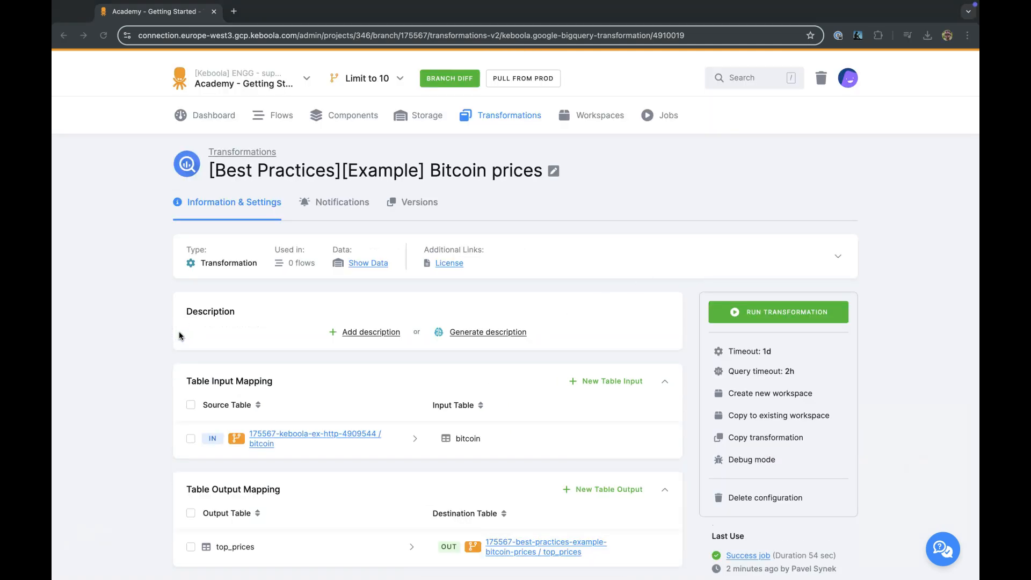
Open the branch diff from the dashboard and compare the [Best Practices][Example] Bitcoin prices transformation with its production version.
left_click(204, 117)
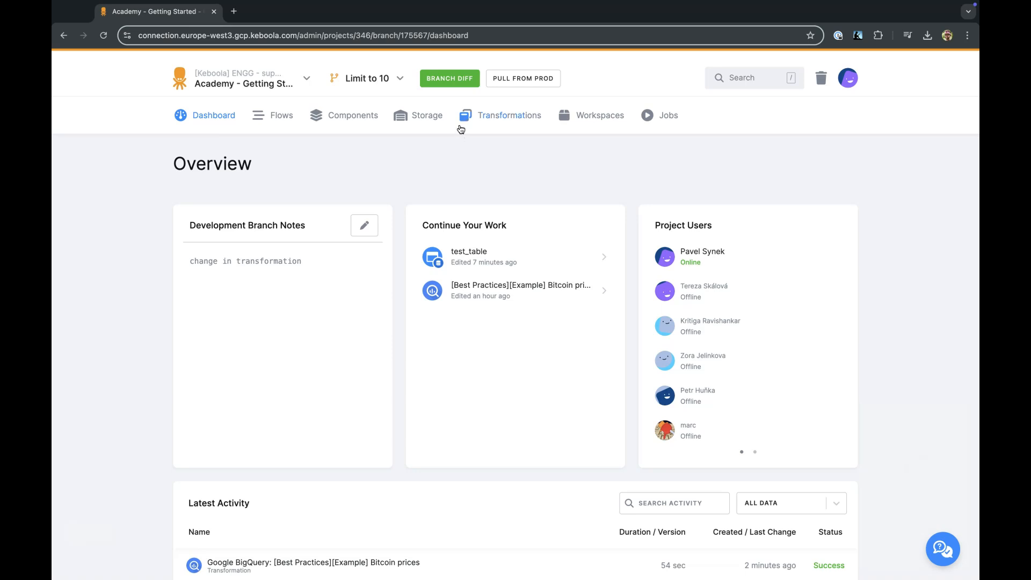
left_click(447, 79)
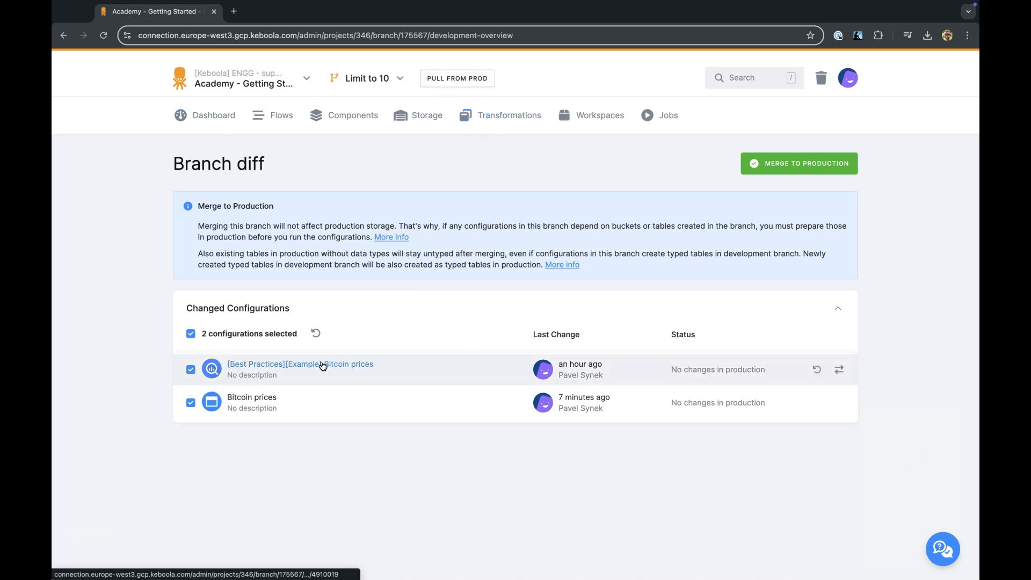
left_click(845, 370)
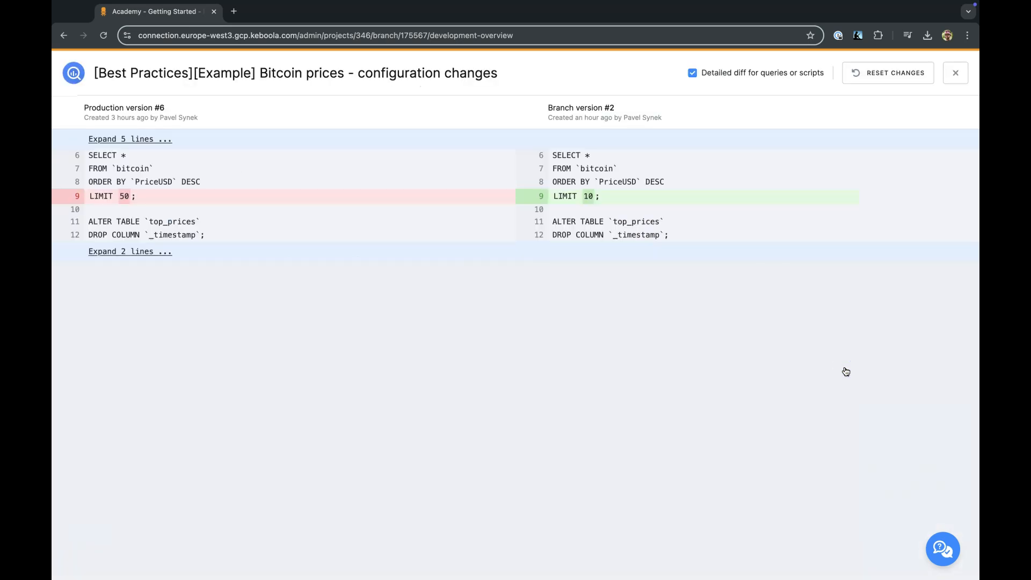
left_click(956, 74)
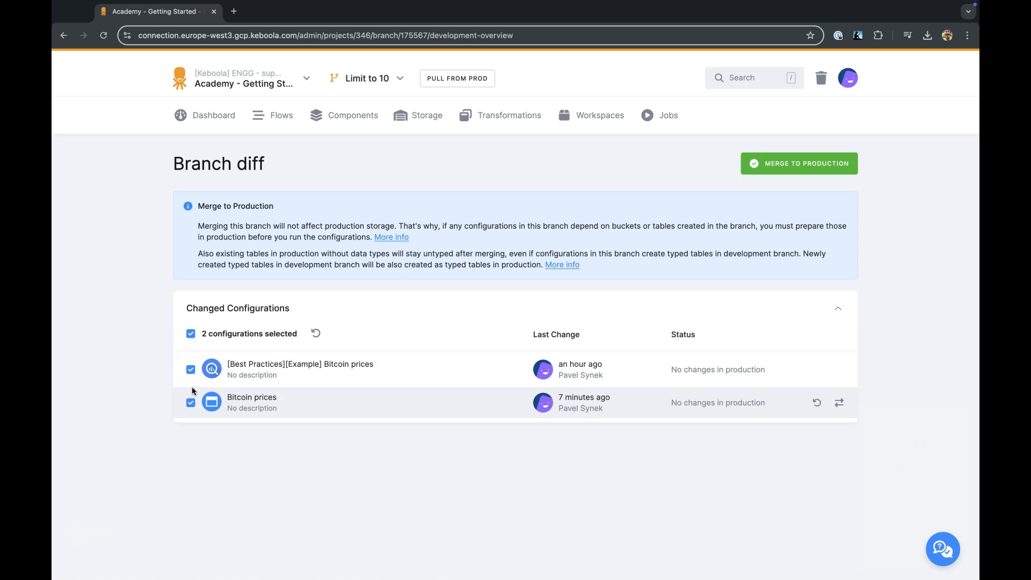
Exclude the HTTP Bitcoin prices configuration and merge only the transformation to production with the message "Merge 'Limit to 10' version", keeping the development branch.
left_click(191, 371)
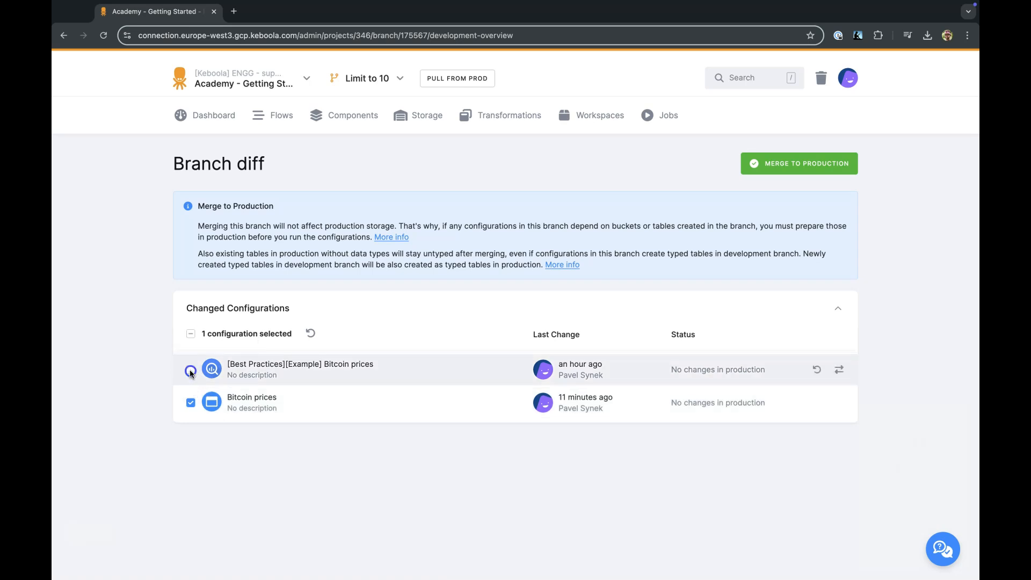
left_click(191, 370)
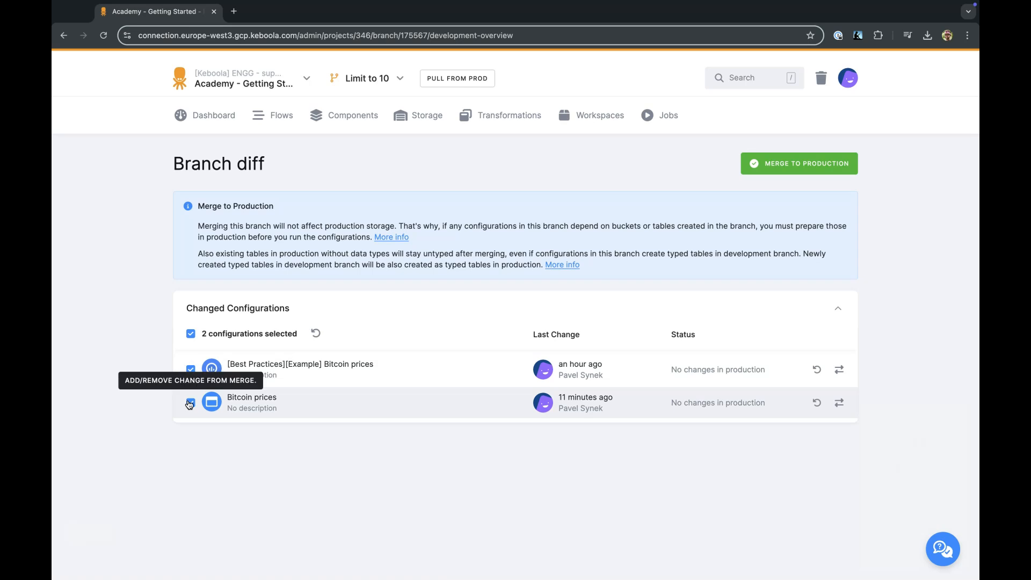
left_click(190, 403)
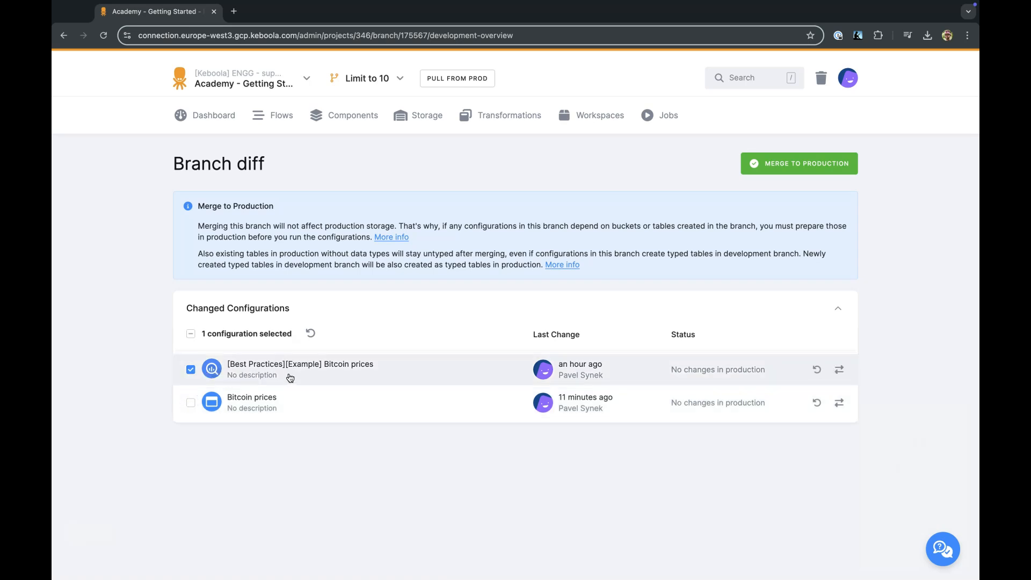
left_click(799, 166)
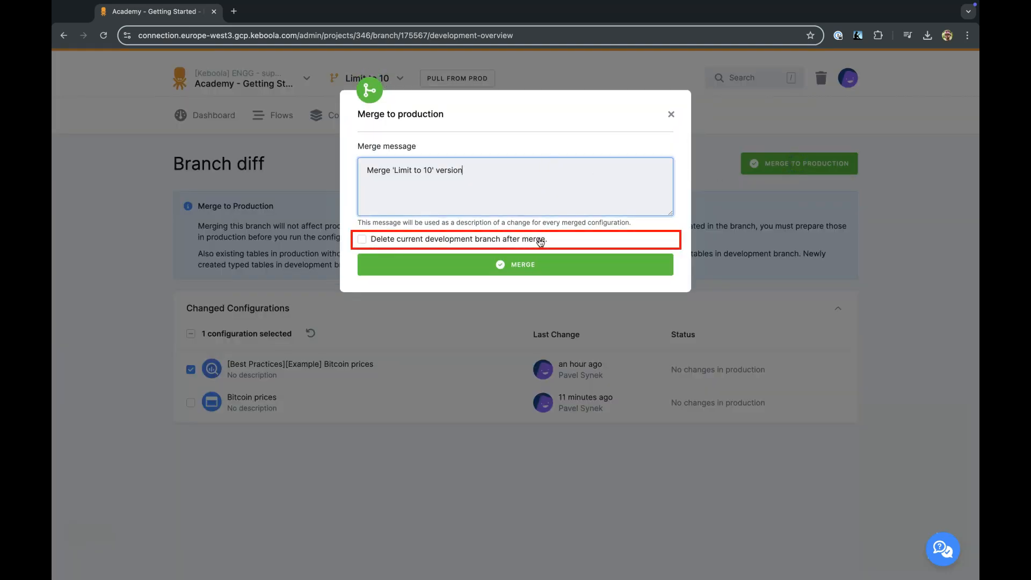
left_click(525, 262)
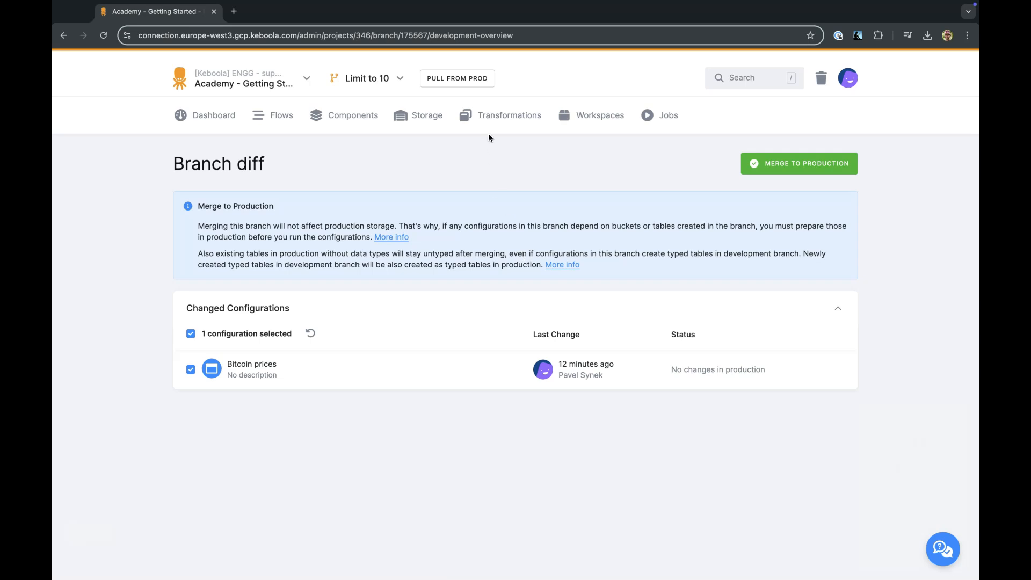
Switch to Production, open the [Best Practices][Example] Bitcoin prices transformation and check the LIMIT in its Top prices code.
left_click(399, 80)
left_click(383, 108)
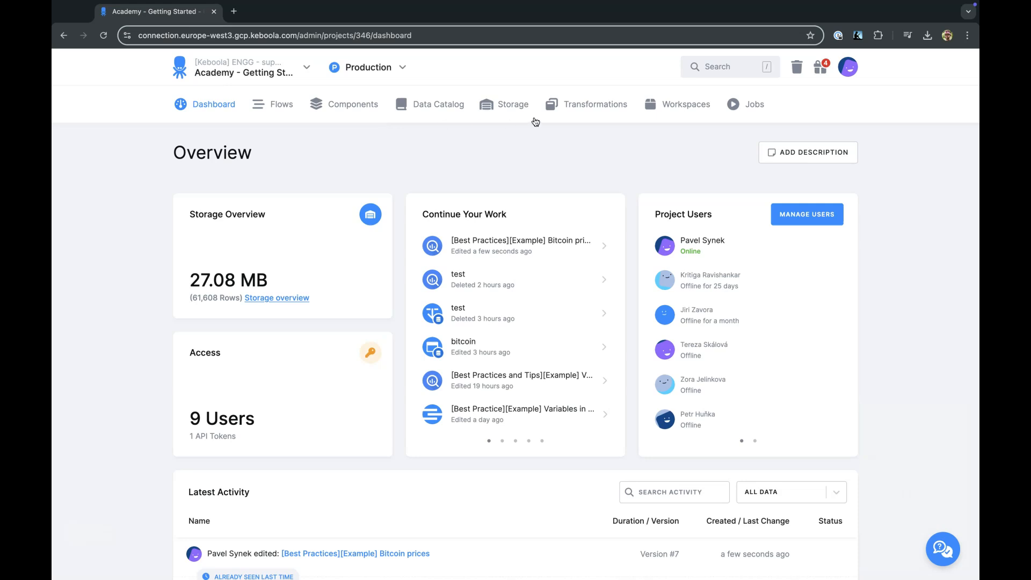
left_click(555, 107)
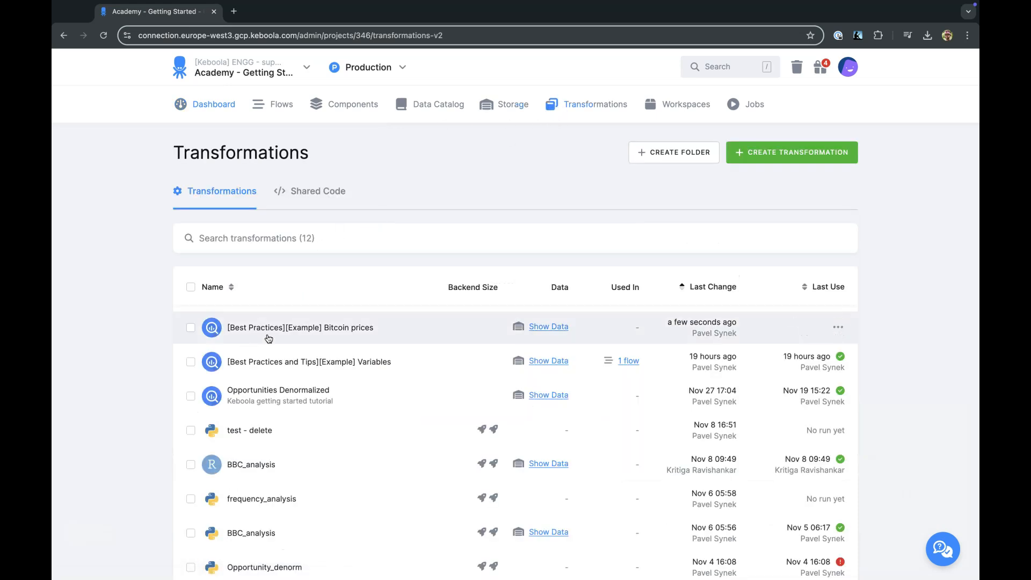
left_click(275, 334)
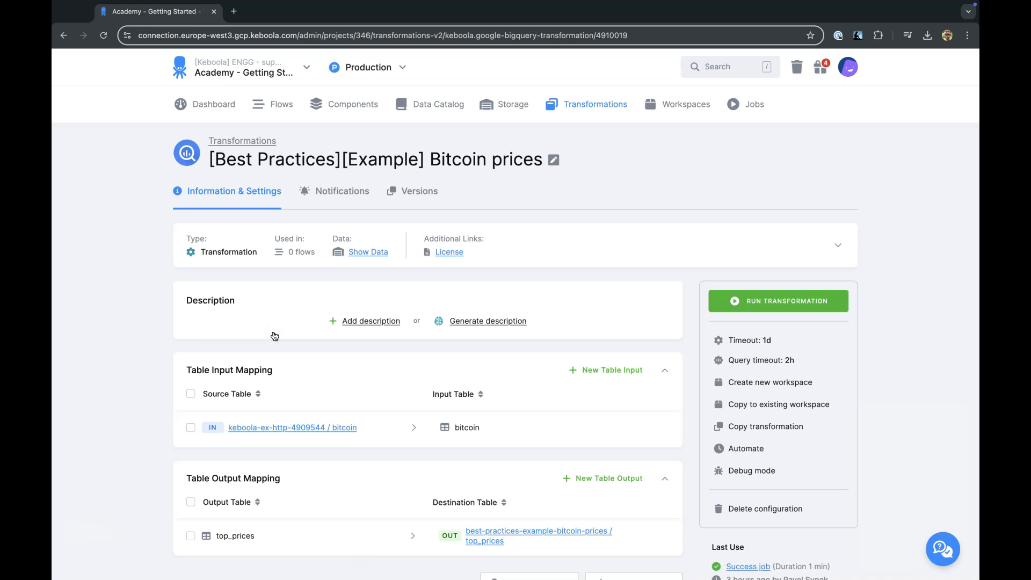
scroll(301, 340, "down", 5)
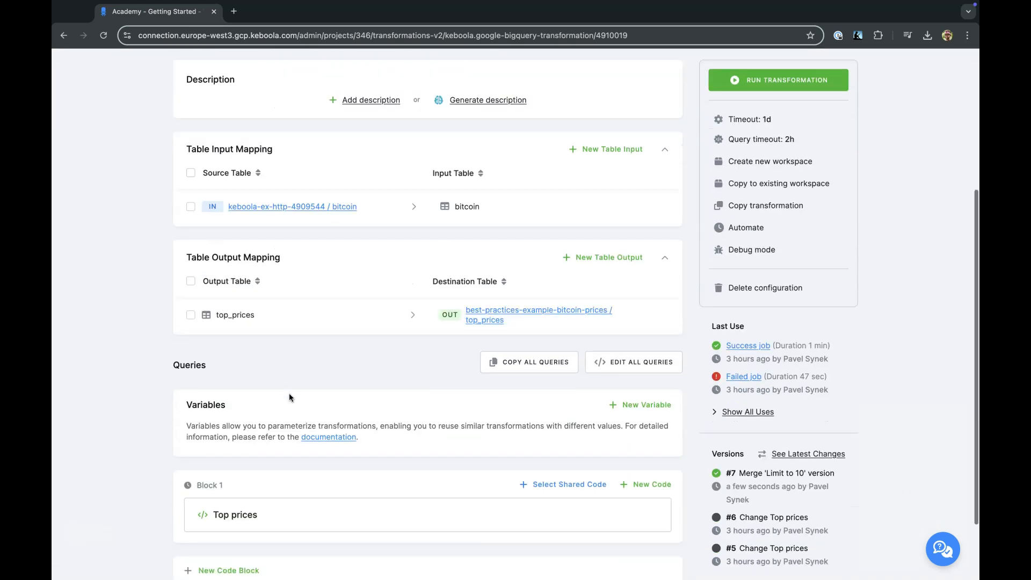
left_click(306, 511)
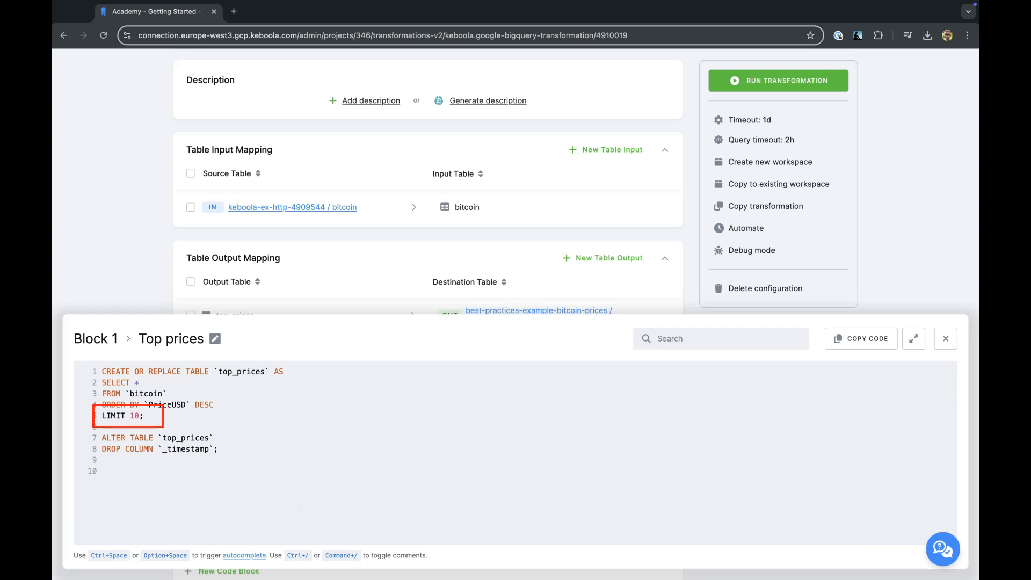
left_click(947, 339)
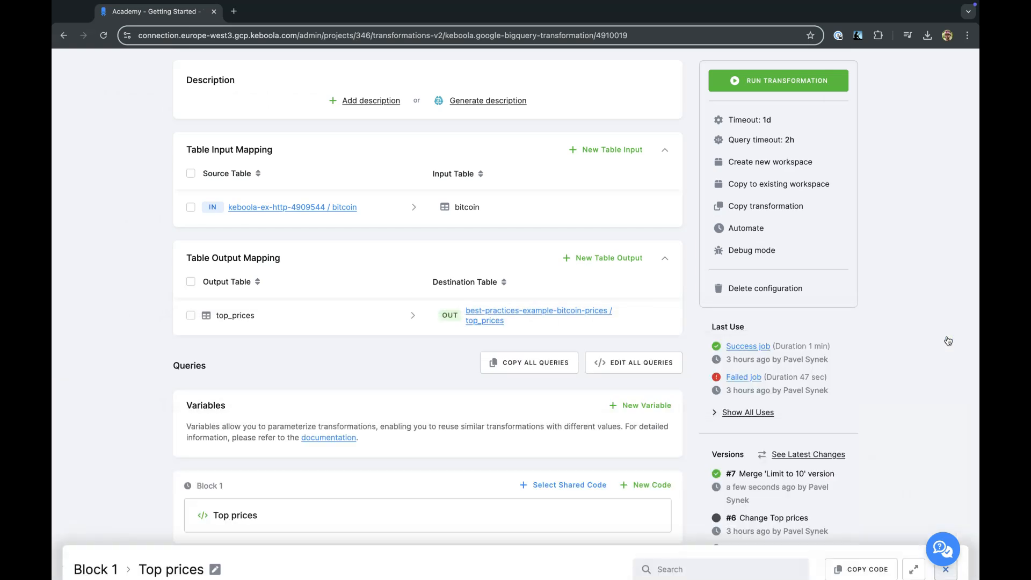